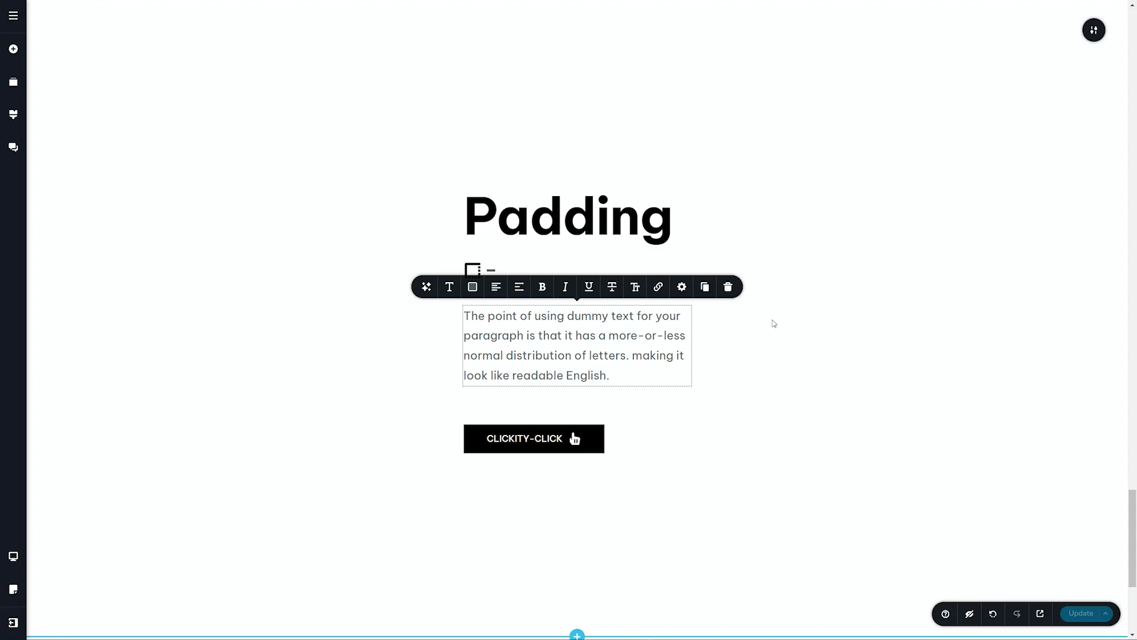
Inspect the Styling options of the paragraph, the spacer under the heading and the button container
{"action": "left_click", "coordinate": [681, 287]}
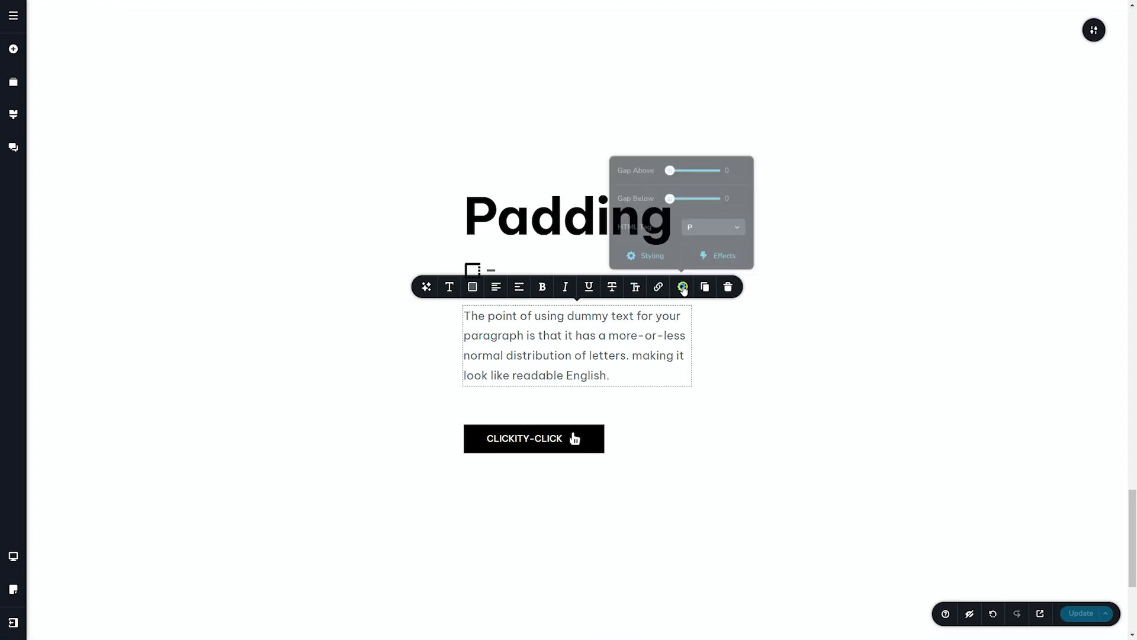
{"action": "left_click", "coordinate": [650, 252]}
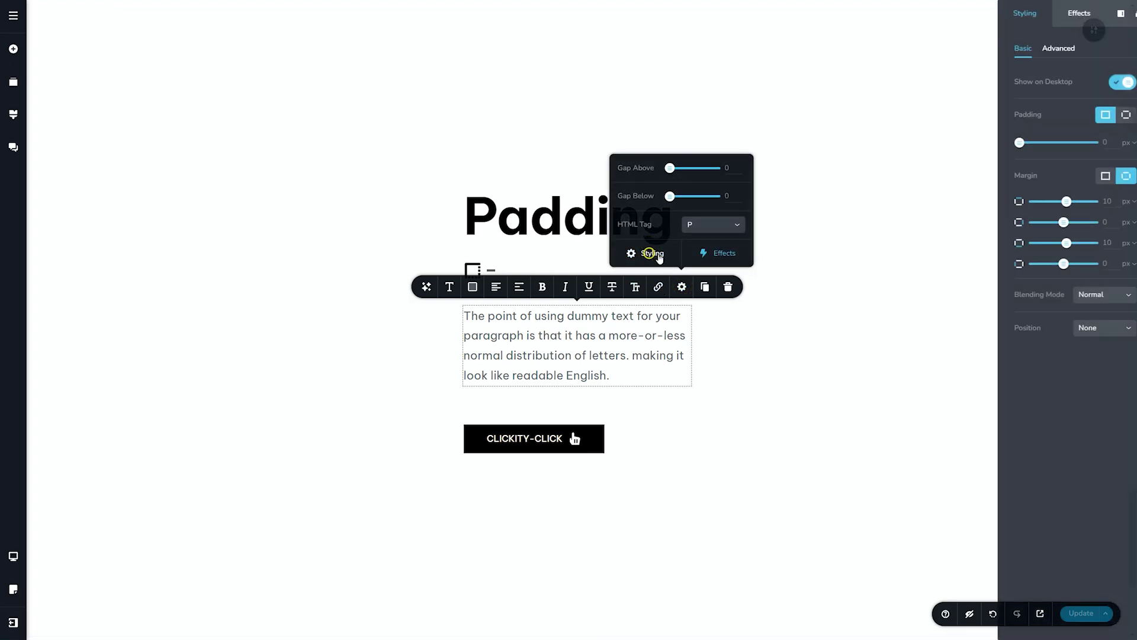
{"action": "left_click", "coordinate": [472, 270]}
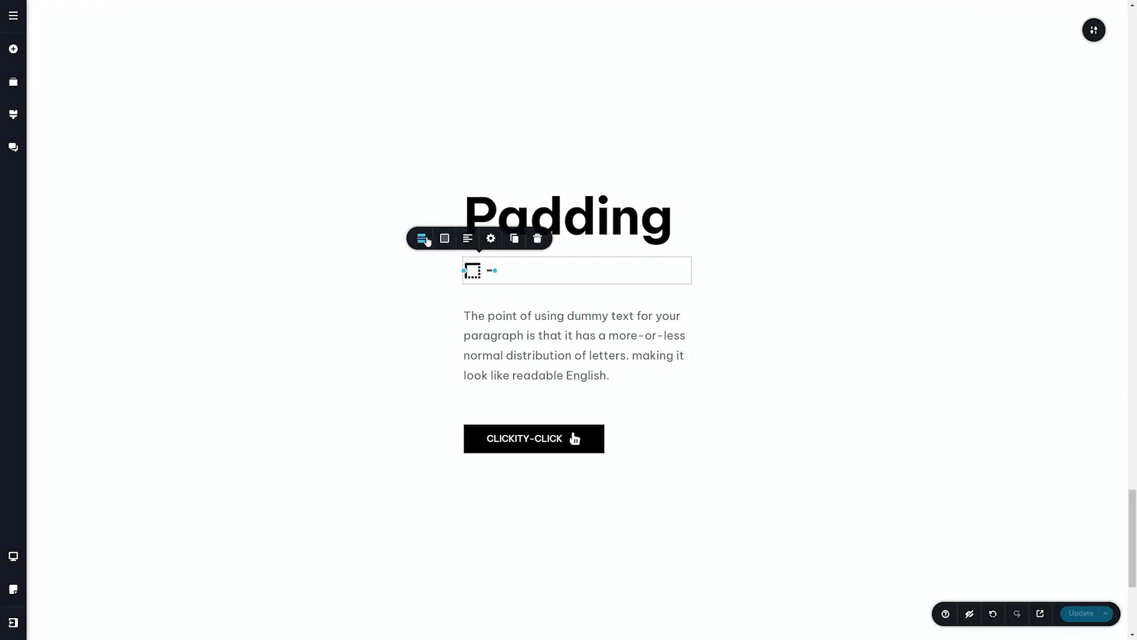
{"action": "left_click", "coordinate": [496, 240]}
{"action": "left_click", "coordinate": [468, 206]}
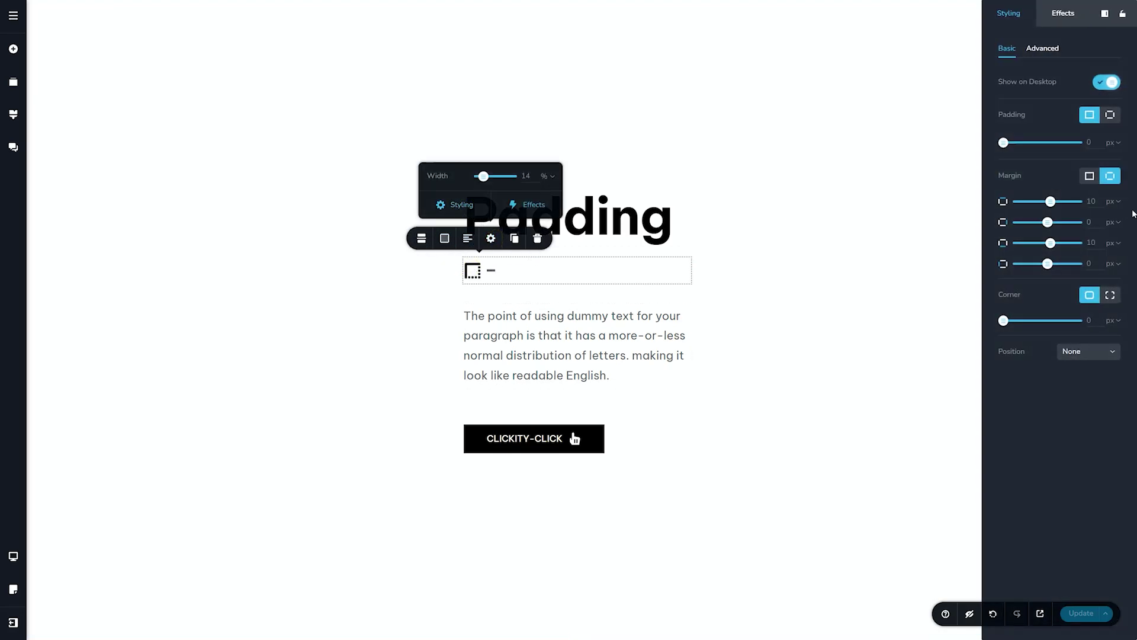
{"action": "left_click", "coordinate": [778, 250]}
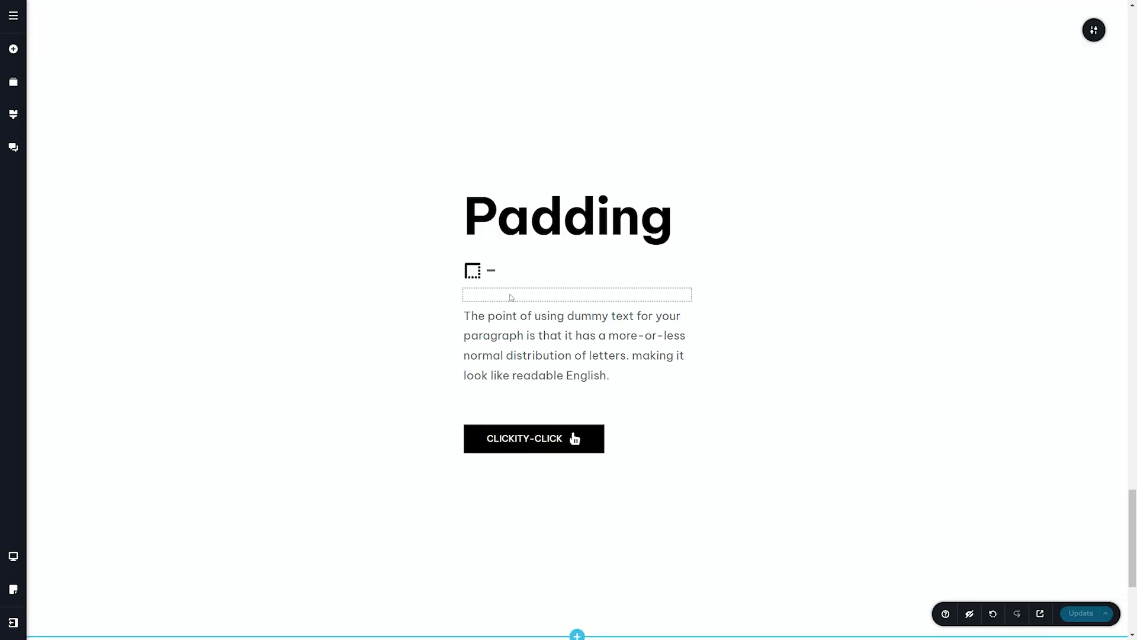
{"action": "left_click", "coordinate": [690, 426]}
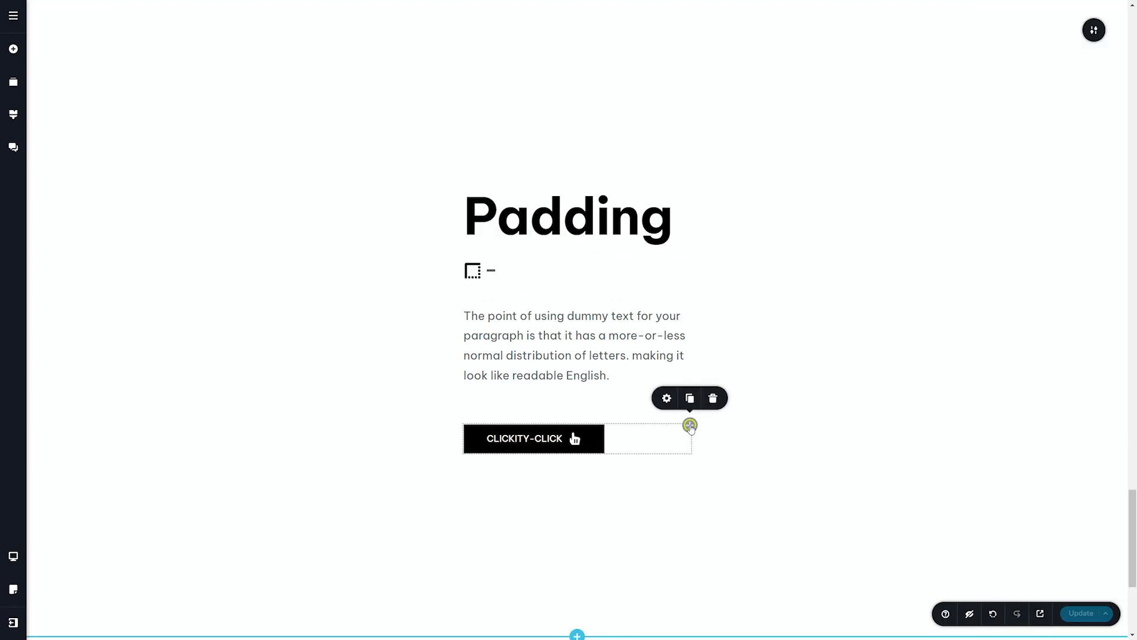
{"action": "left_click", "coordinate": [667, 398]}
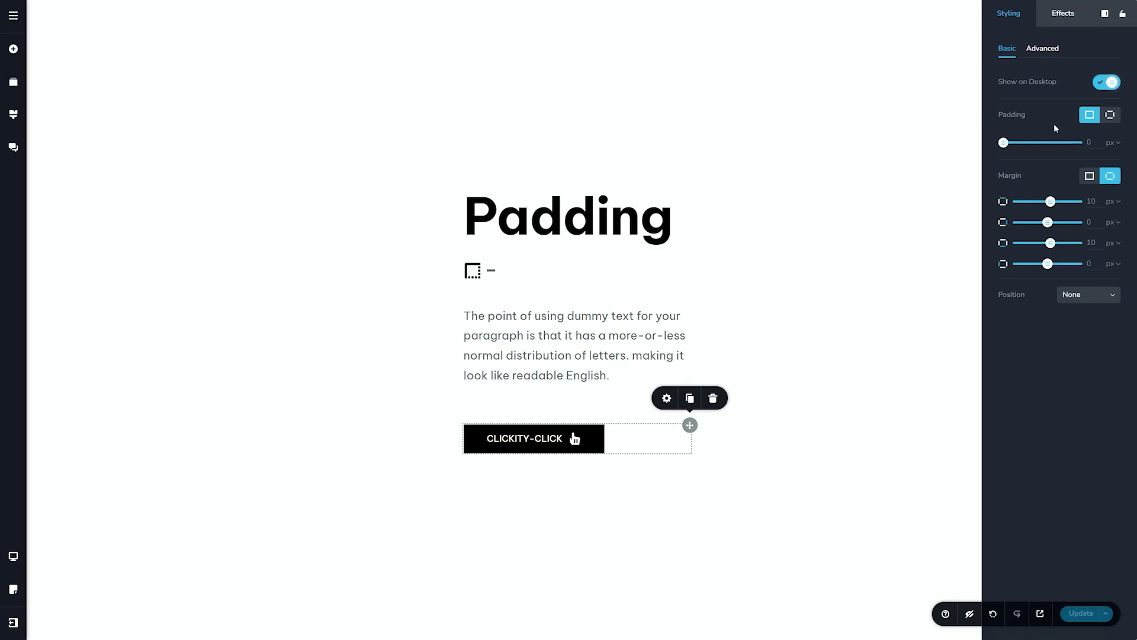
{"action": "left_click", "coordinate": [798, 298]}
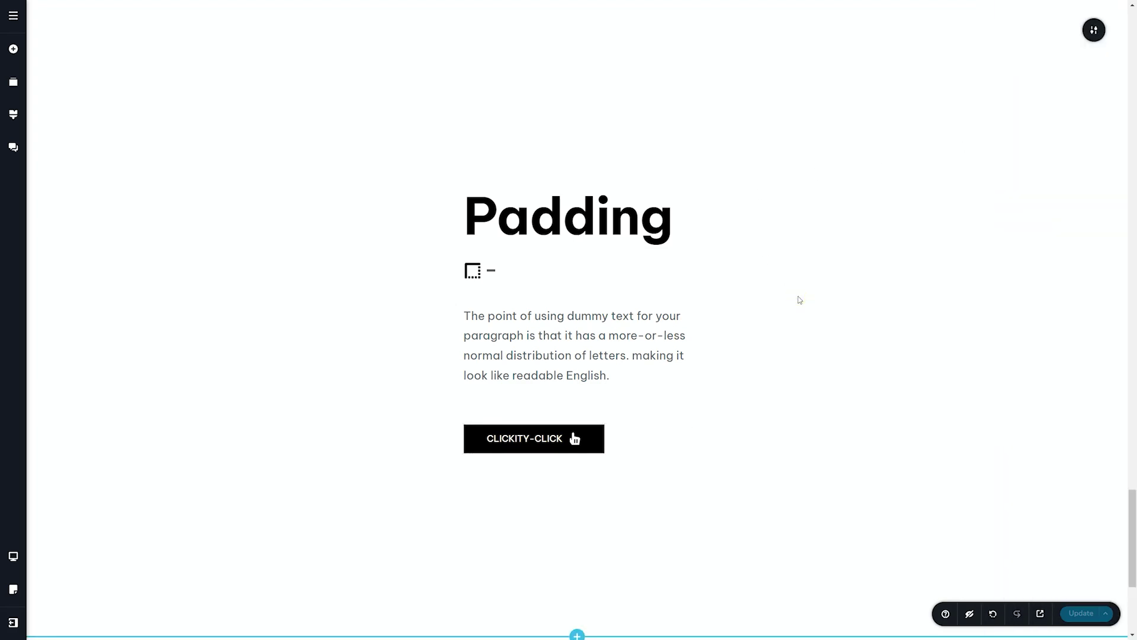
Open the section's Styling sidebar showing its 228 px top and 221 px bottom padding
{"action": "left_click", "coordinate": [1094, 32]}
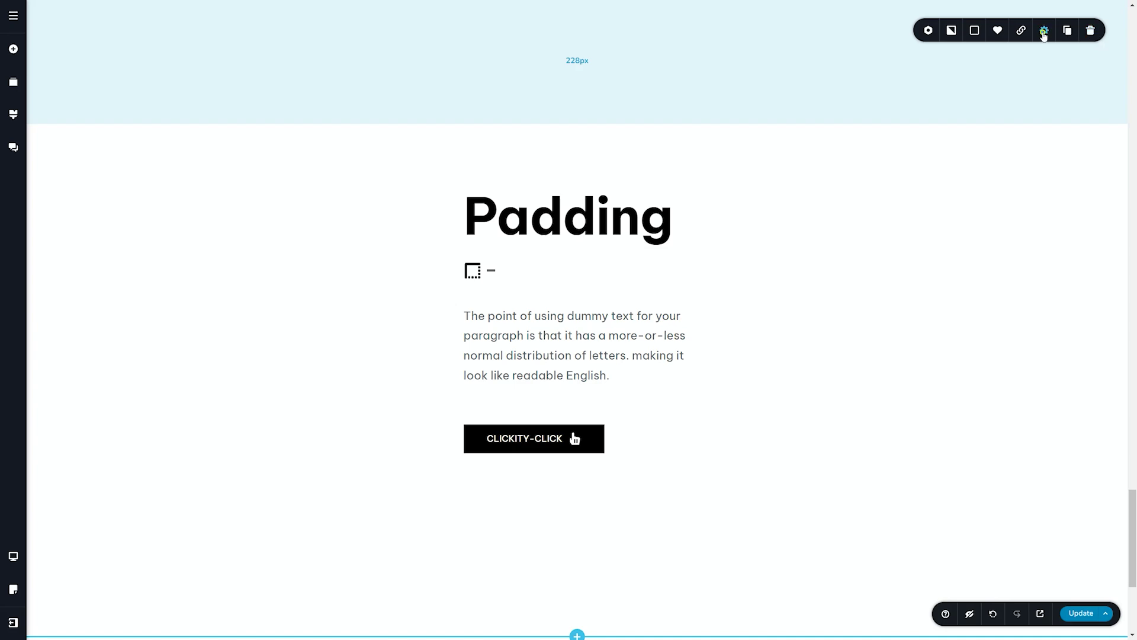
{"action": "left_click", "coordinate": [1044, 33]}
{"action": "left_click", "coordinate": [1010, 173]}
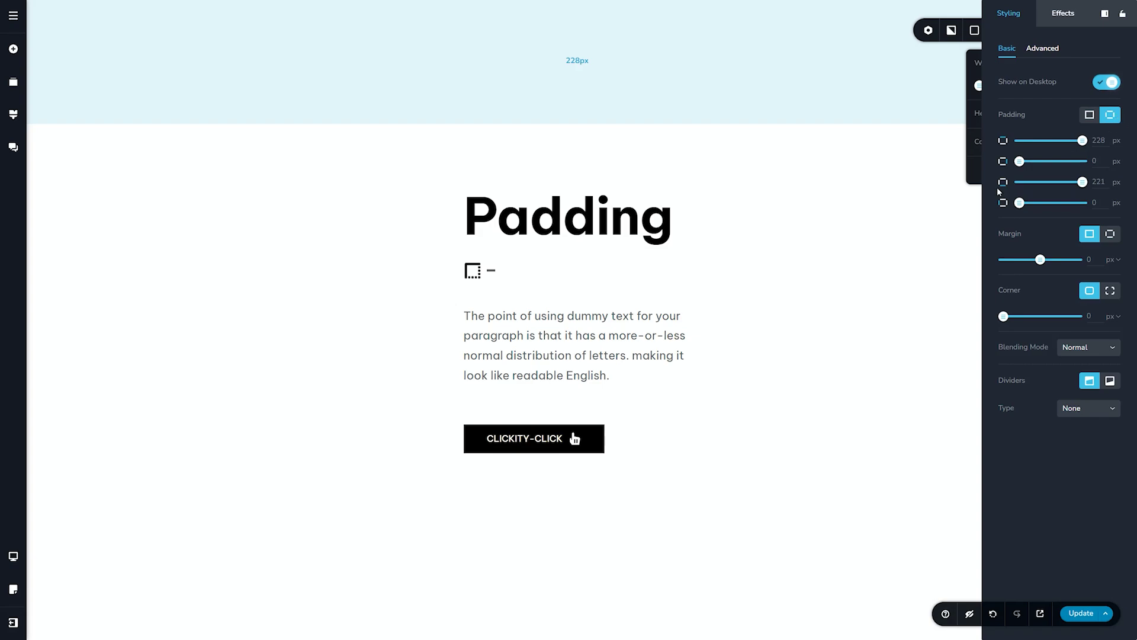
Close the section Styling sidebar, keeping the 228 px top padding on the canvas
{"action": "left_click", "coordinate": [876, 292]}
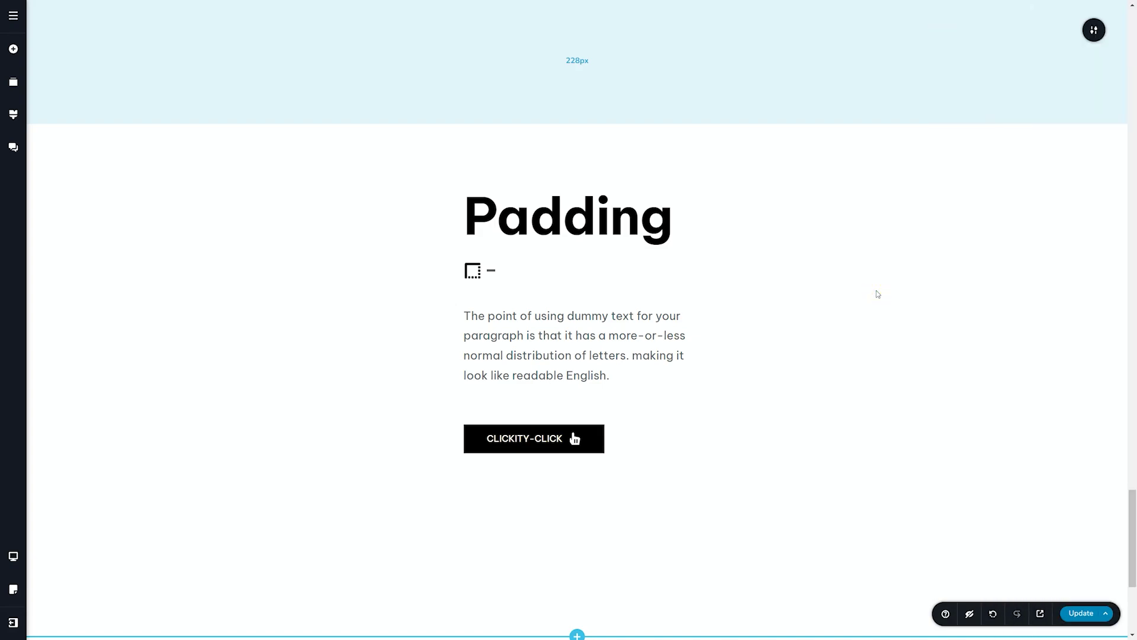
Enlarge the three-column section's top and bottom padding by dragging its padding handles
{"action": "scroll", "coordinate": [877, 294], "scroll_direction": "down", "scroll_amount": 5}
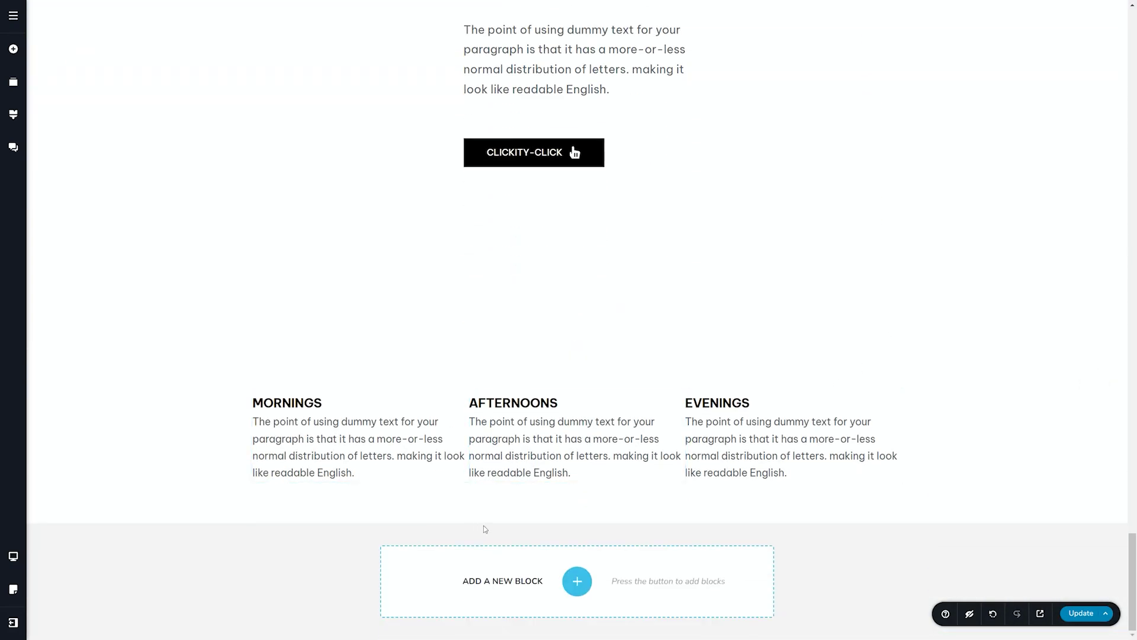
{"action": "left_click_drag", "start_coordinate": [490, 506], "coordinate": [480, 602]}
{"action": "left_click_drag", "start_coordinate": [541, 338], "coordinate": [518, 444]}
{"action": "scroll", "coordinate": [524, 454], "scroll_direction": "down", "scroll_amount": 3}
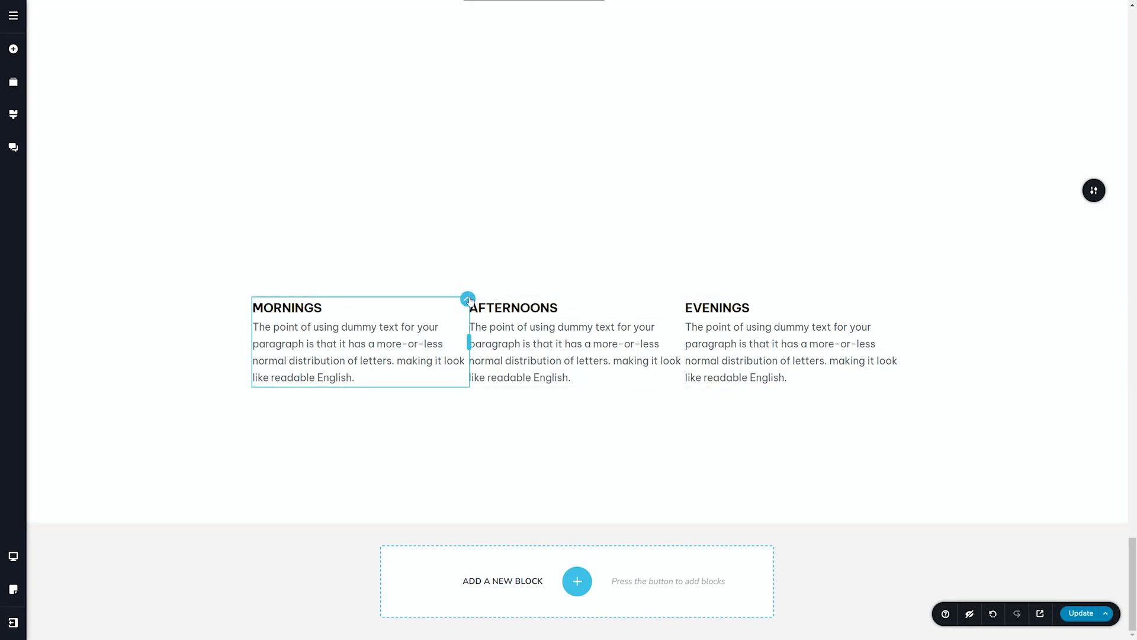
Set the MORNINGS column's padding to 45 px on all sides in its Styling panel
{"action": "mouse_move", "coordinate": [467, 298]}
{"action": "left_click", "coordinate": [503, 273]}
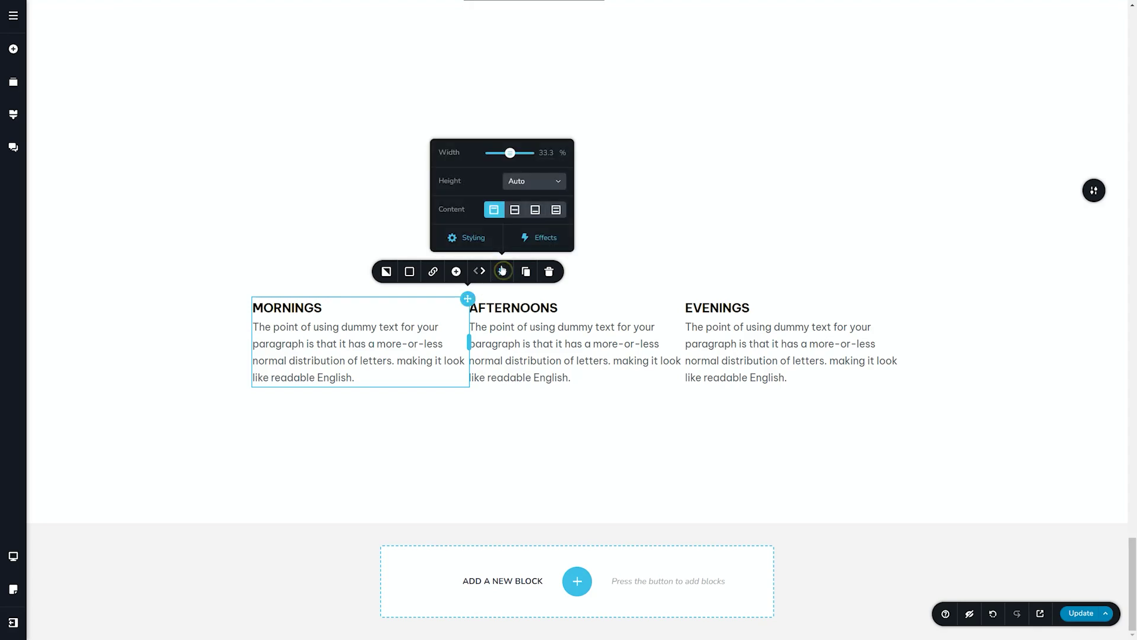
{"action": "left_click", "coordinate": [477, 238]}
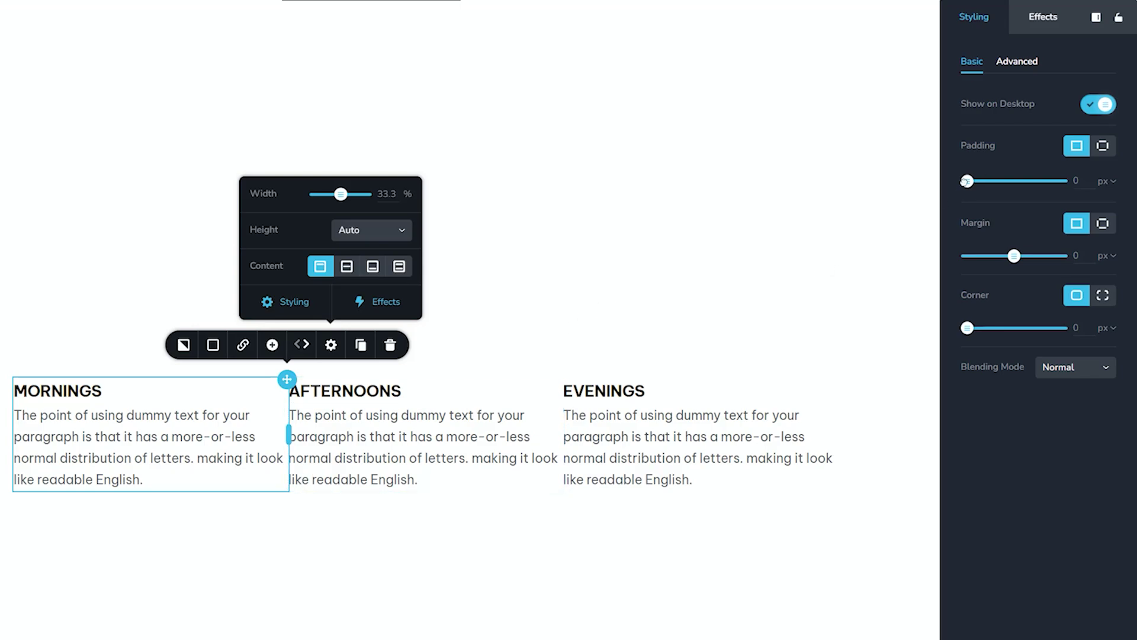
{"action": "left_click_drag", "start_coordinate": [967, 181], "coordinate": [1009, 181]}
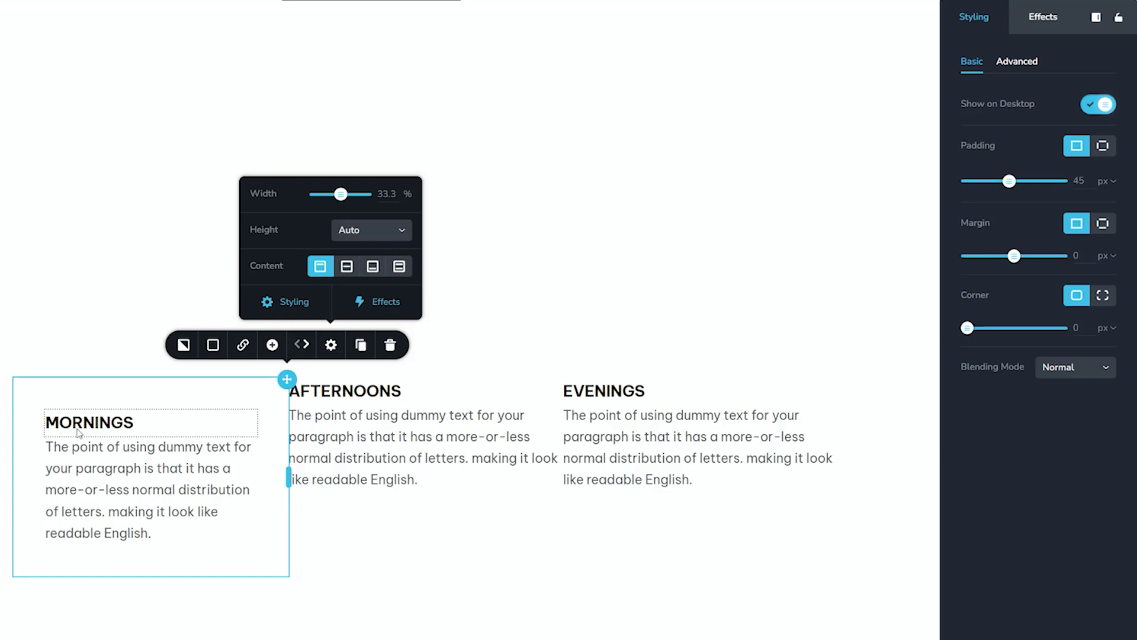
Give the MORNINGS column a teal #3dcab1 background from the Overlay swatches
{"action": "left_click", "coordinate": [212, 346]}
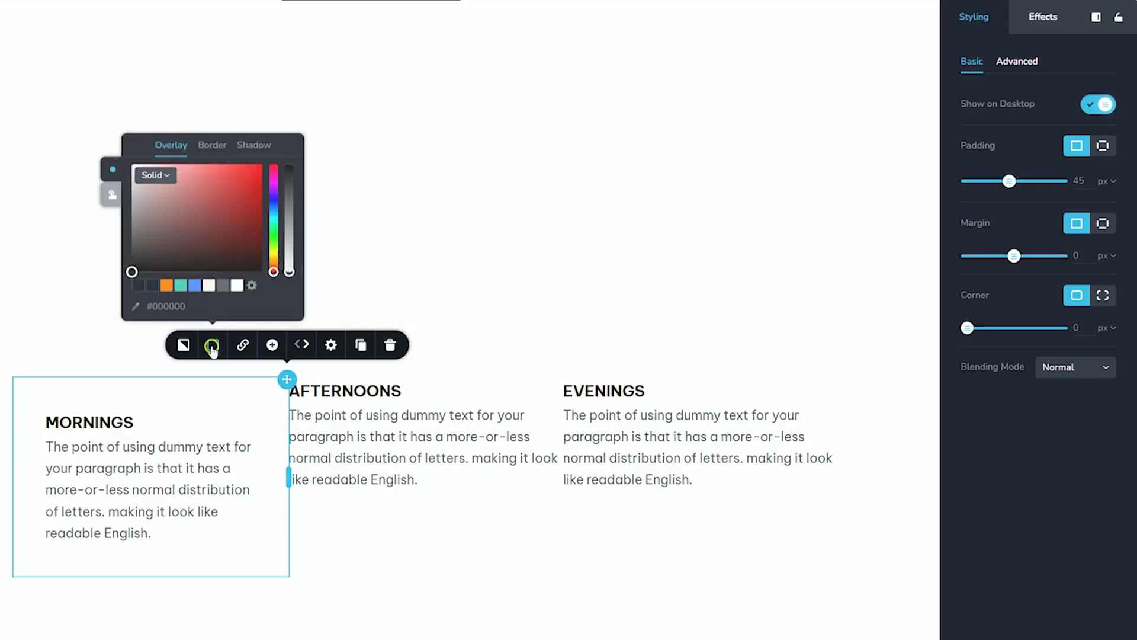
{"action": "left_click", "coordinate": [181, 285]}
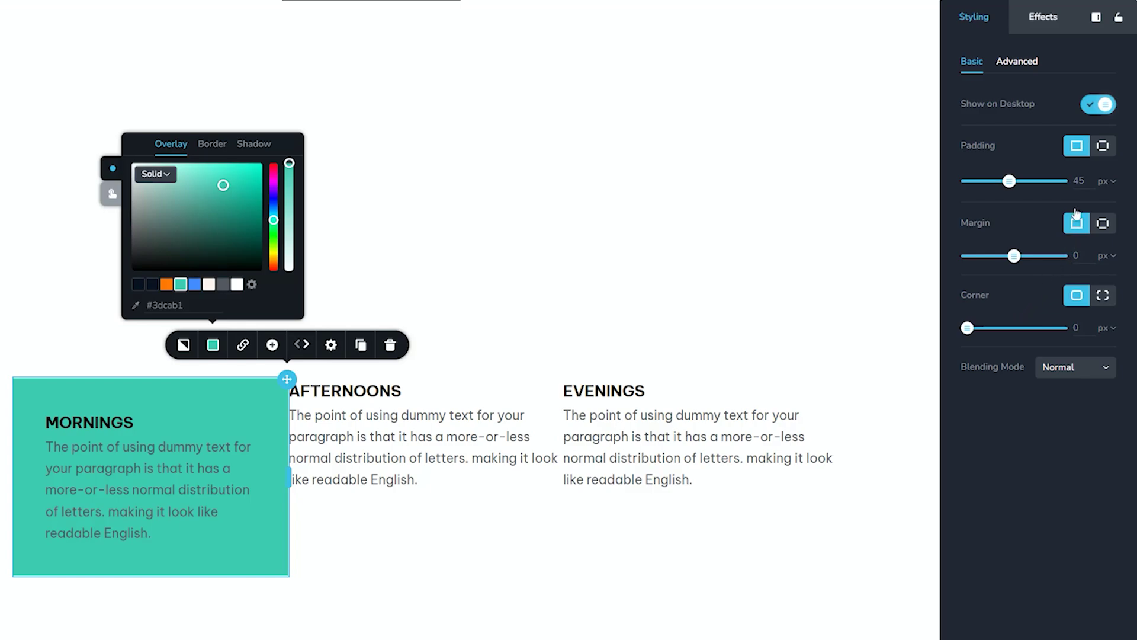
{"action": "left_click", "coordinate": [1106, 183]}
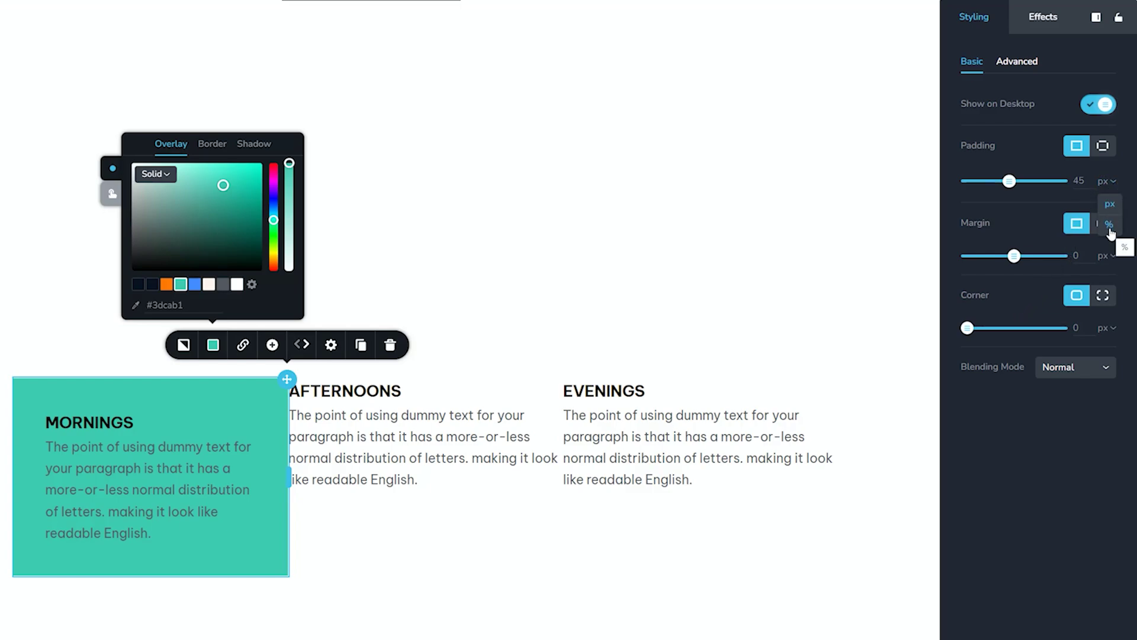
Try the MORNINGS padding in percent, then return to px and set 50 px
{"action": "left_click_drag", "start_coordinate": [1009, 181], "coordinate": [976, 181]}
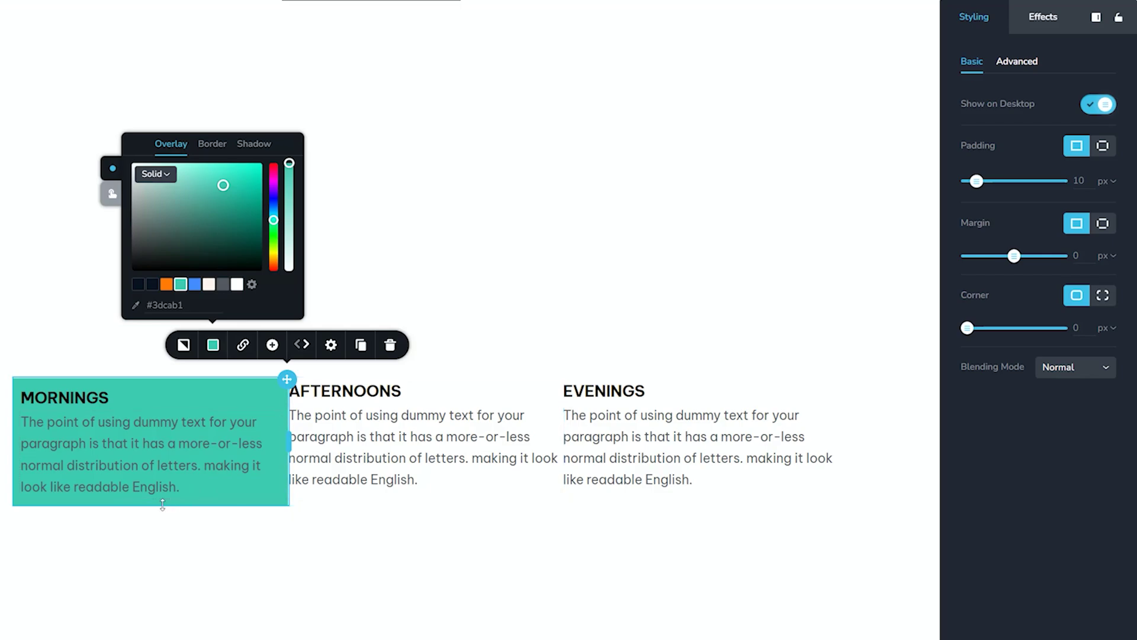
{"action": "left_click", "coordinate": [1107, 181]}
{"action": "left_click", "coordinate": [1110, 224]}
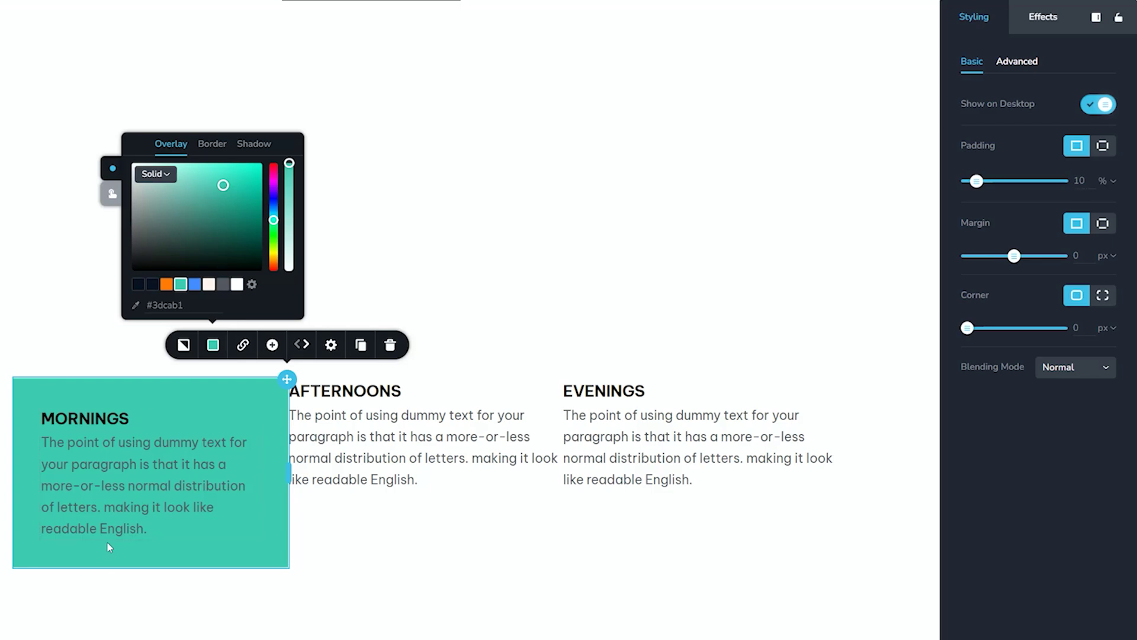
{"action": "left_click", "coordinate": [1106, 180]}
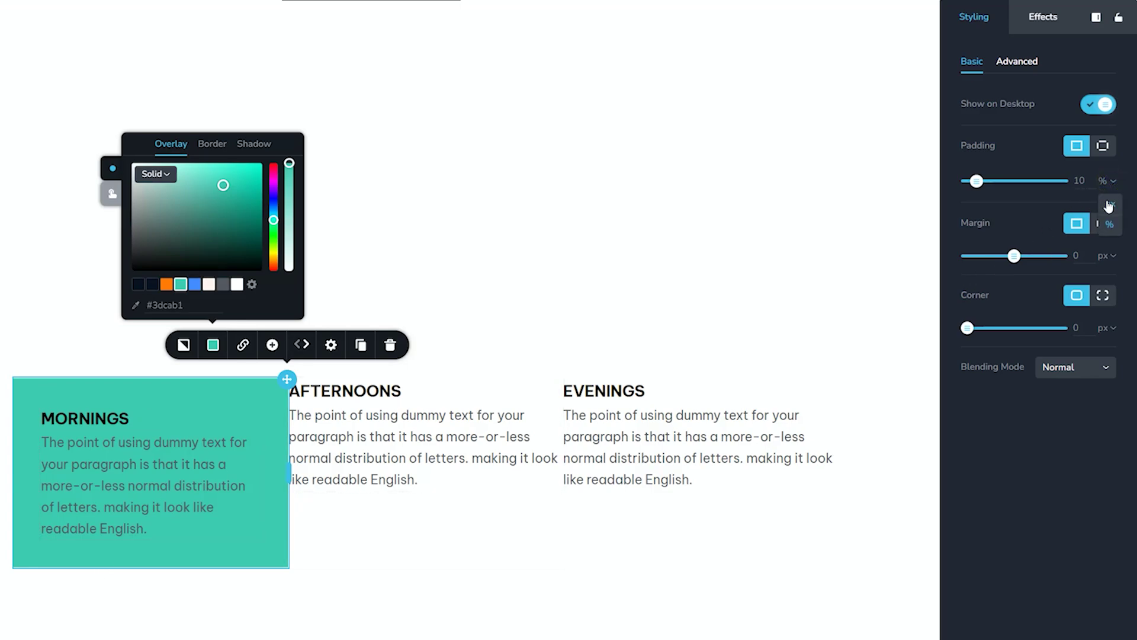
{"action": "left_click", "coordinate": [1106, 211]}
{"action": "left_click_drag", "start_coordinate": [976, 180], "coordinate": [1014, 182]}
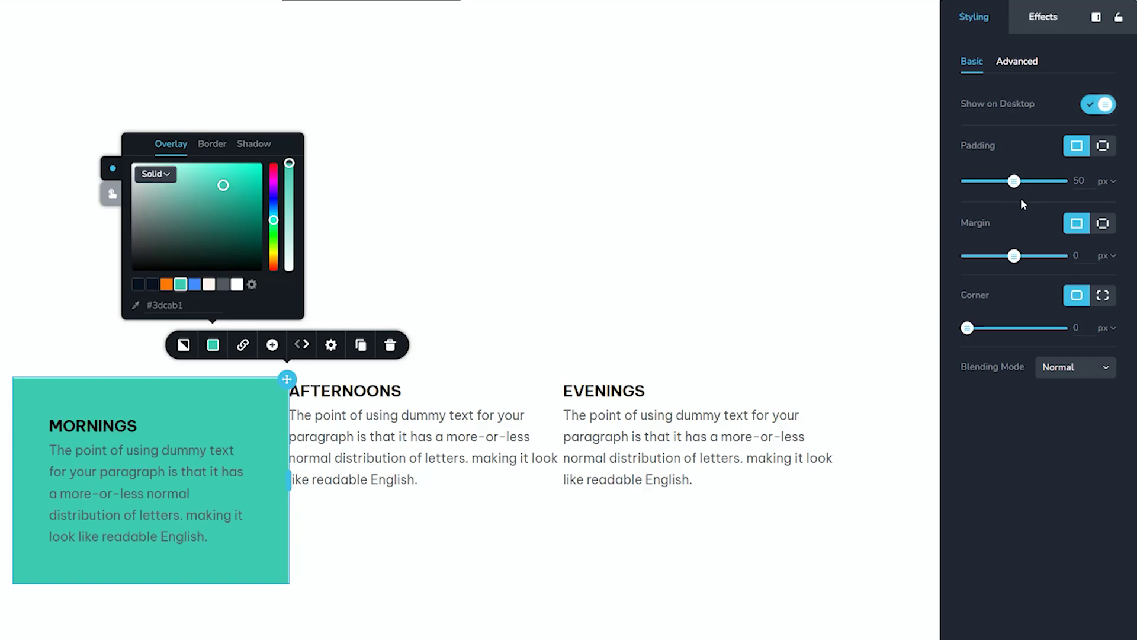
Switch MORNINGS to individual padding: 100 px top and bottom, about 20 px left and right
{"action": "left_click", "coordinate": [1105, 148]}
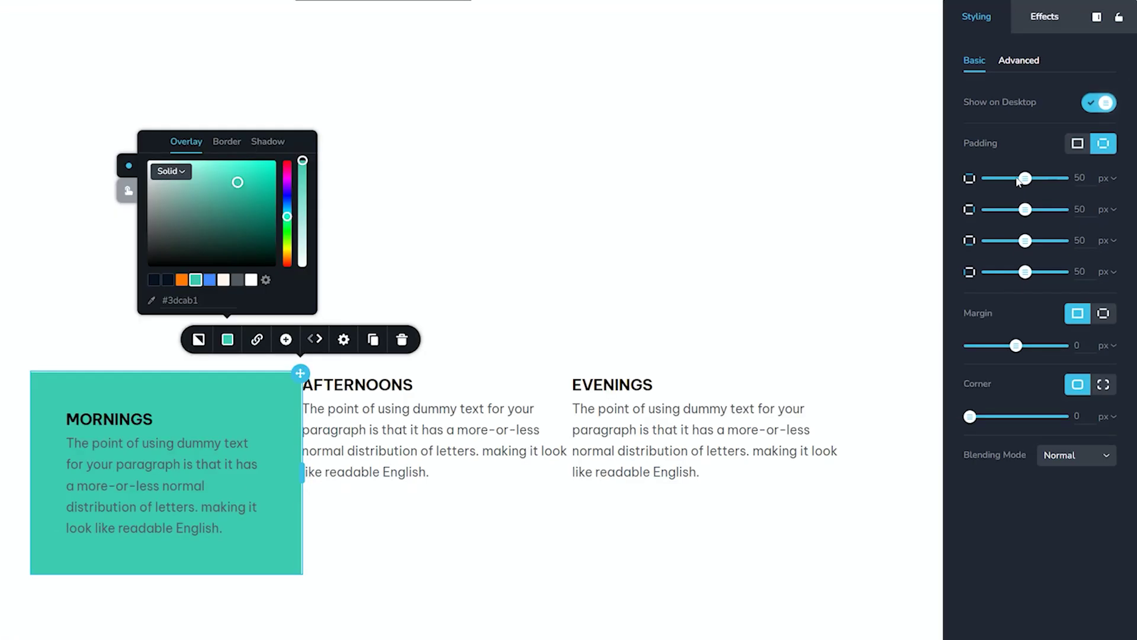
{"action": "left_click_drag", "start_coordinate": [1025, 178], "coordinate": [1072, 181]}
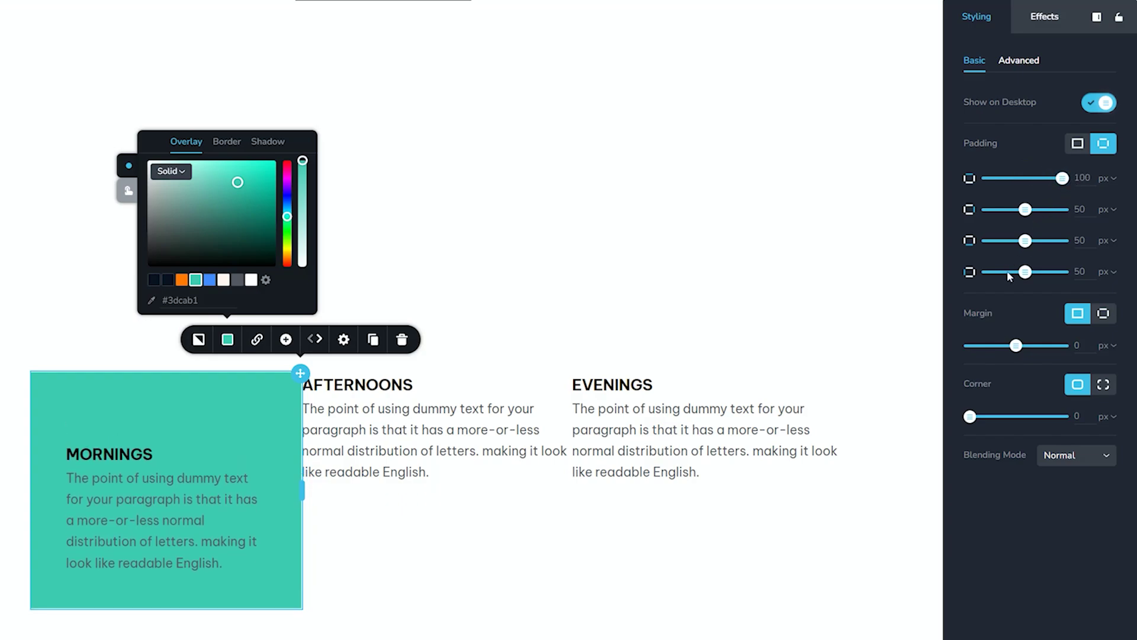
{"action": "left_click_drag", "start_coordinate": [1025, 240], "coordinate": [1072, 225]}
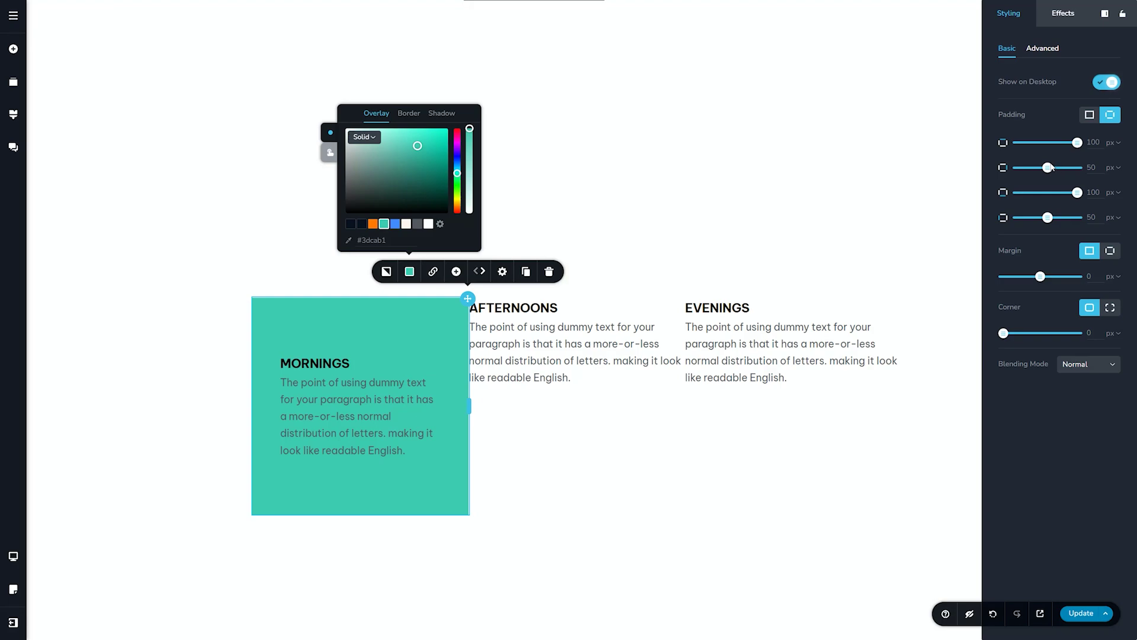
{"action": "left_click_drag", "start_coordinate": [1048, 167], "coordinate": [1031, 168]}
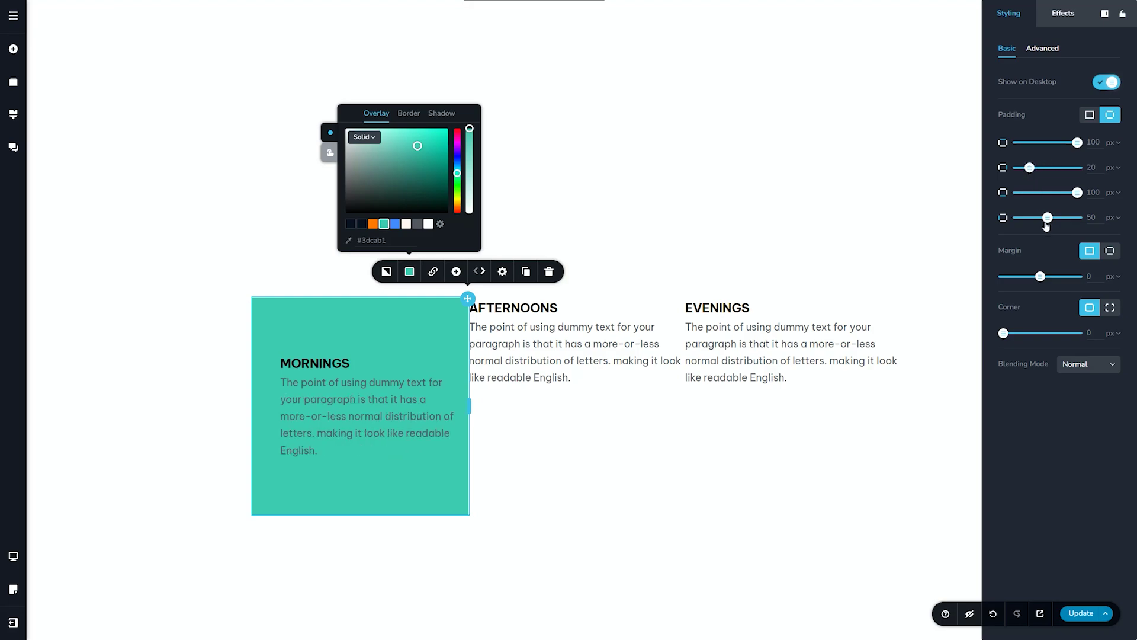
{"action": "left_click_drag", "start_coordinate": [1047, 217], "coordinate": [1031, 219]}
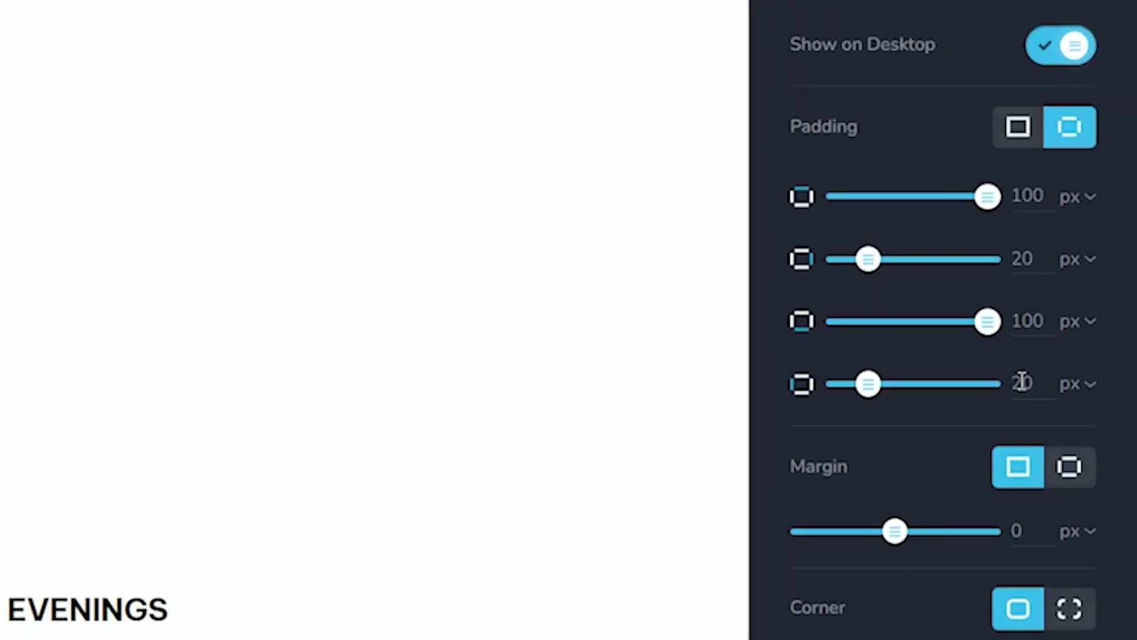
Set the MORNINGS column's left padding to 35 px and right padding to 35%
{"action": "double_click", "coordinate": [1090, 217]}
{"action": "type", "text": "35"}
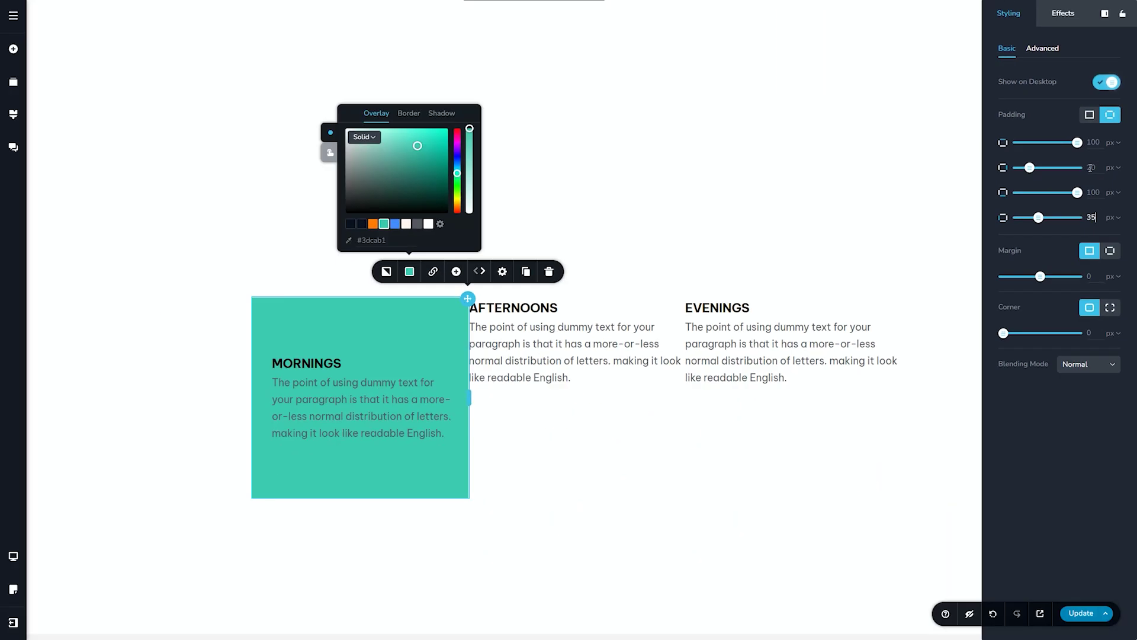
{"action": "double_click", "coordinate": [1023, 259]}
{"action": "type", "text": "35"}
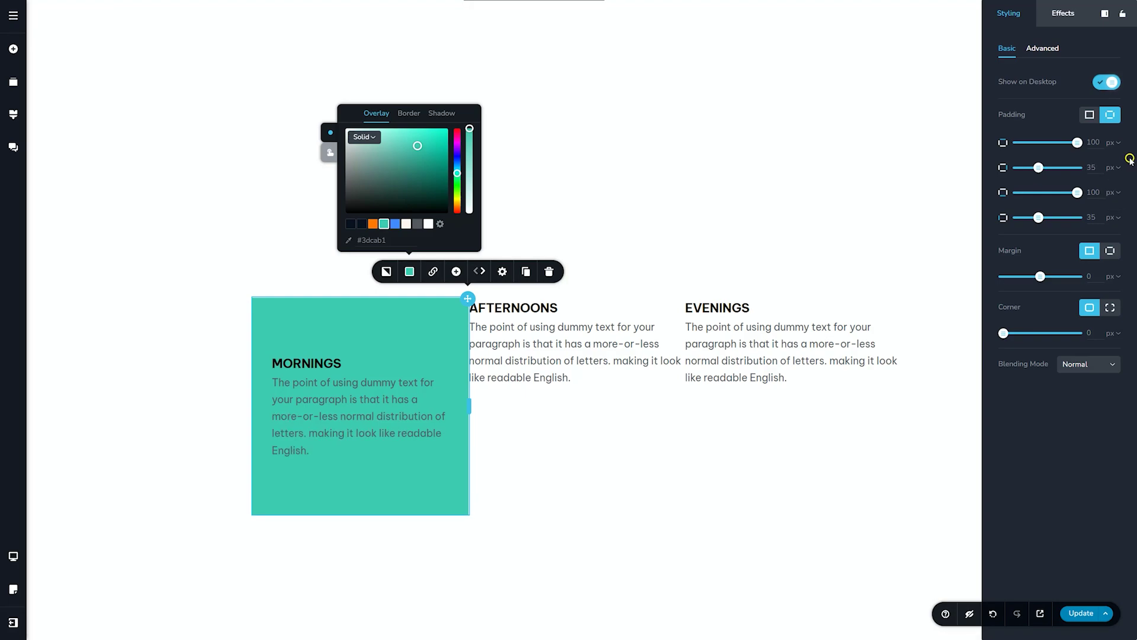
{"action": "left_click", "coordinate": [1114, 168]}
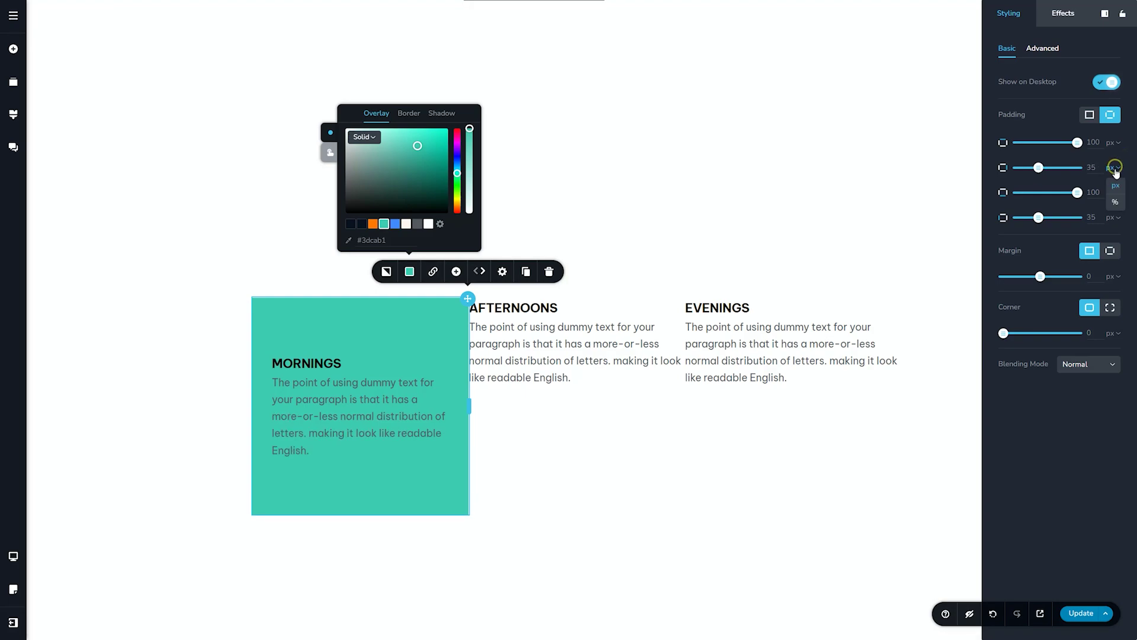
{"action": "left_click", "coordinate": [1118, 202]}
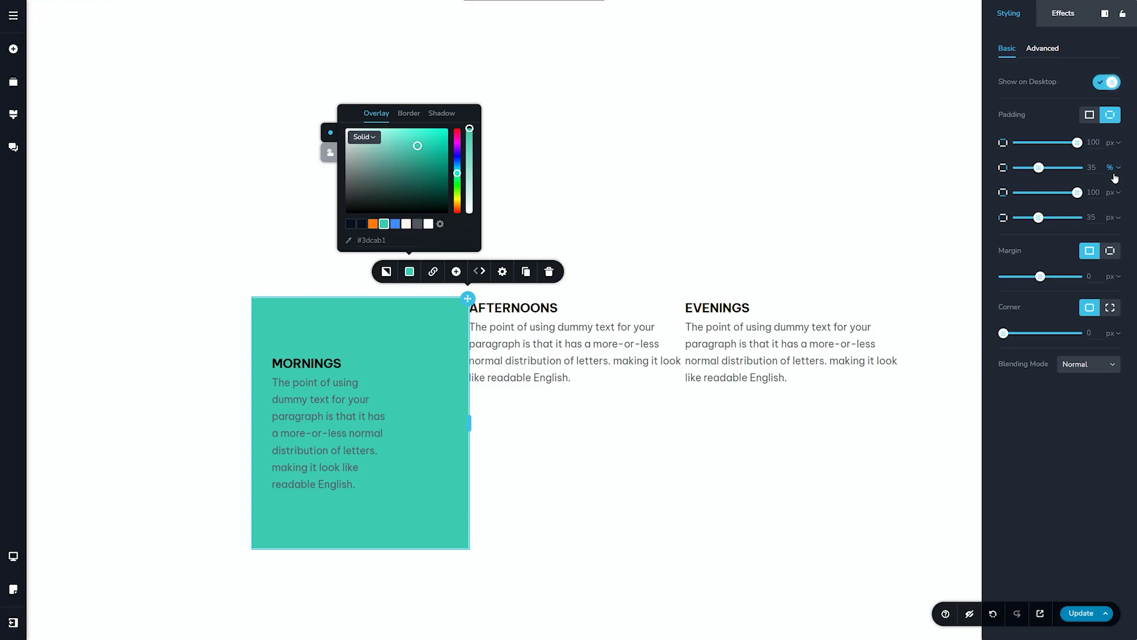
Resize the MORNINGS column to 37.5% width using its column handle
{"action": "left_click_drag", "start_coordinate": [469, 423], "coordinate": [652, 423]}
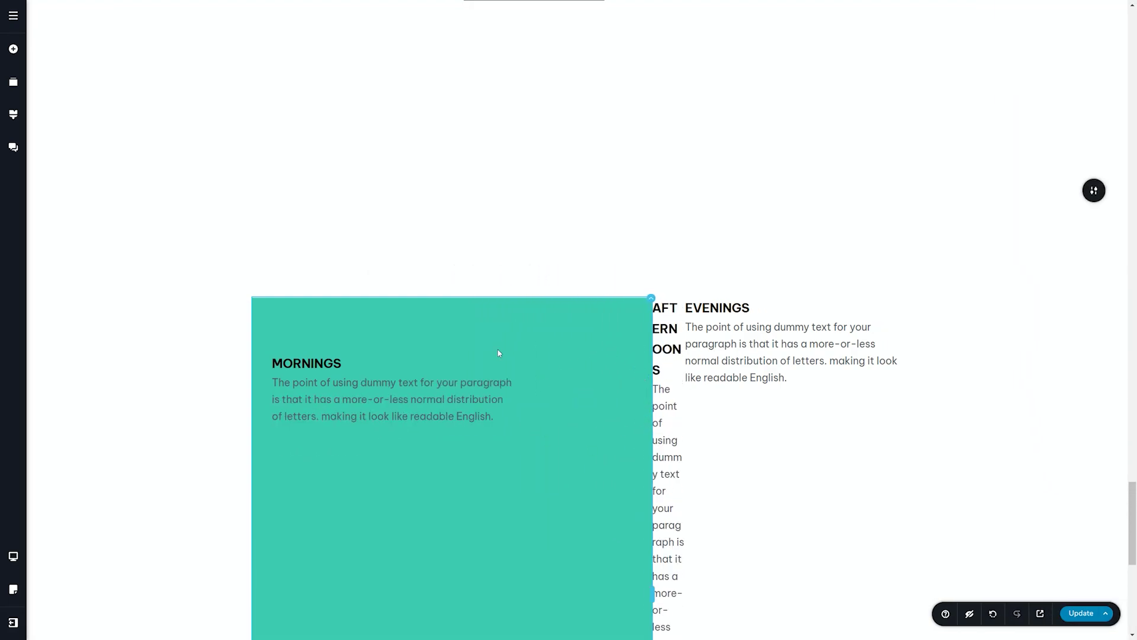
{"action": "left_click_drag", "start_coordinate": [653, 594], "coordinate": [464, 520]}
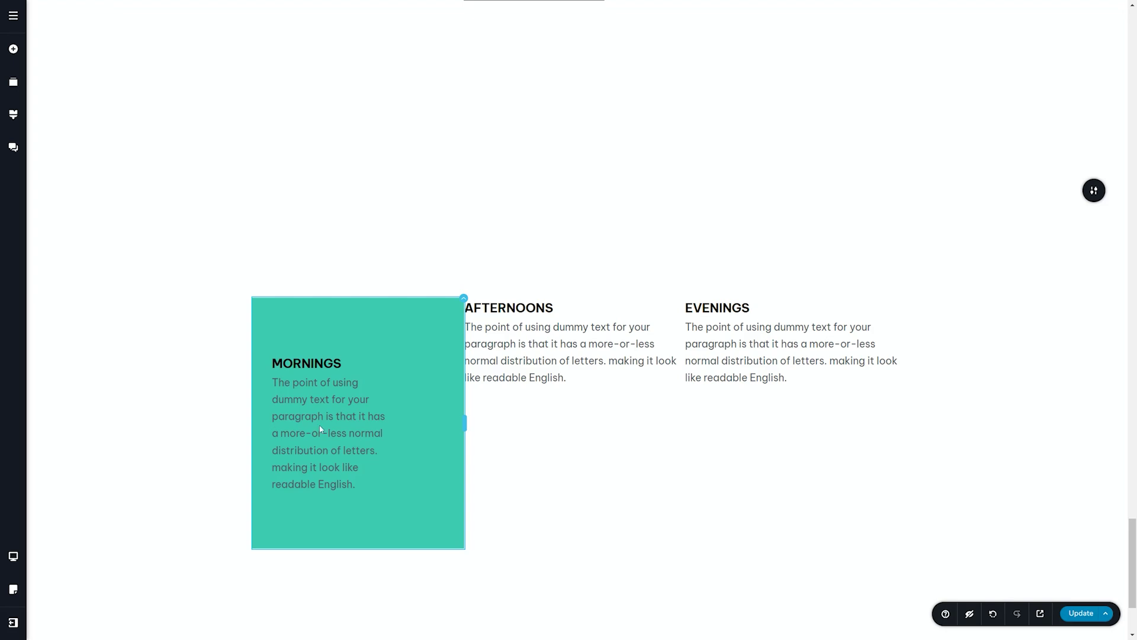
{"action": "left_click_drag", "start_coordinate": [462, 424], "coordinate": [496, 398]}
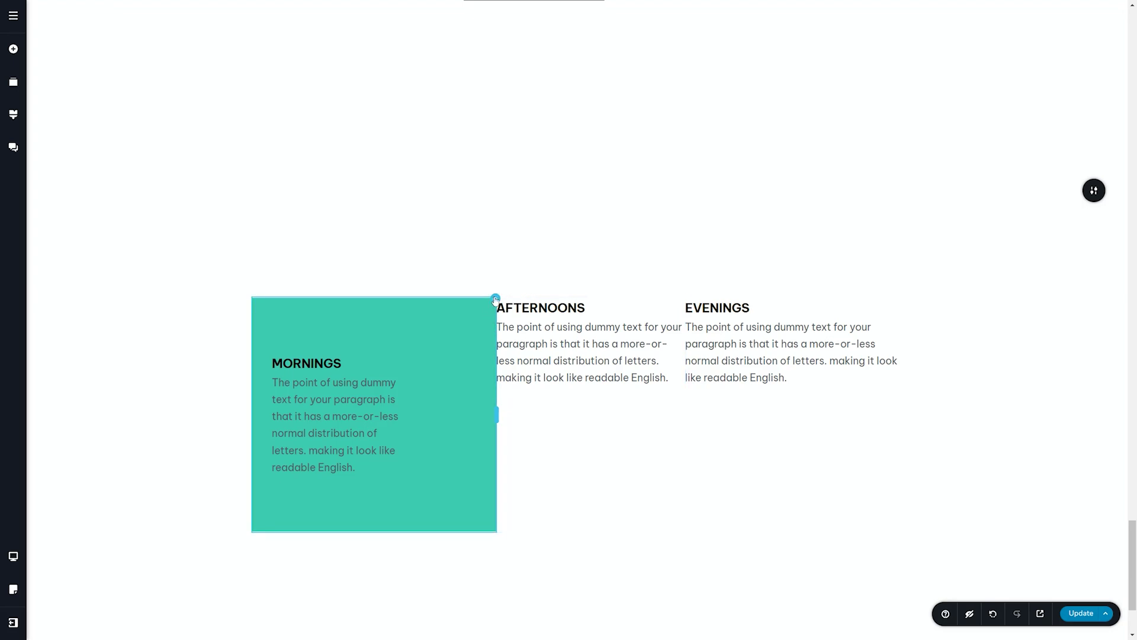
Change the MORNINGS right padding unit from % back to px, giving 35 px
{"action": "left_click", "coordinate": [497, 298]}
{"action": "left_click", "coordinate": [530, 271]}
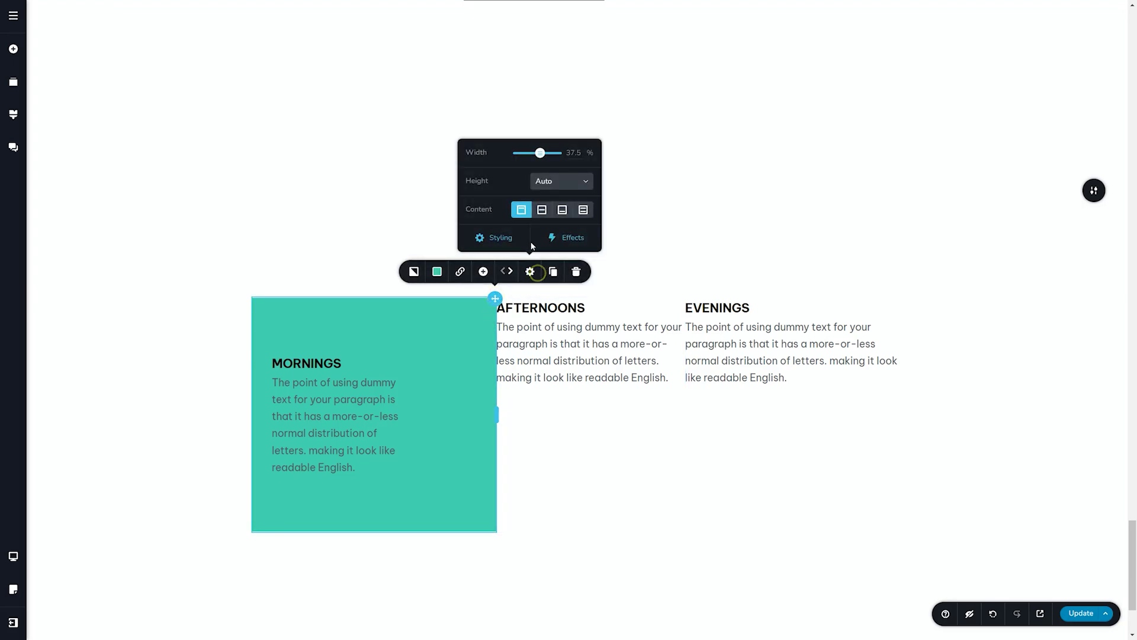
{"action": "left_click", "coordinate": [498, 238]}
{"action": "left_click", "coordinate": [1112, 192]}
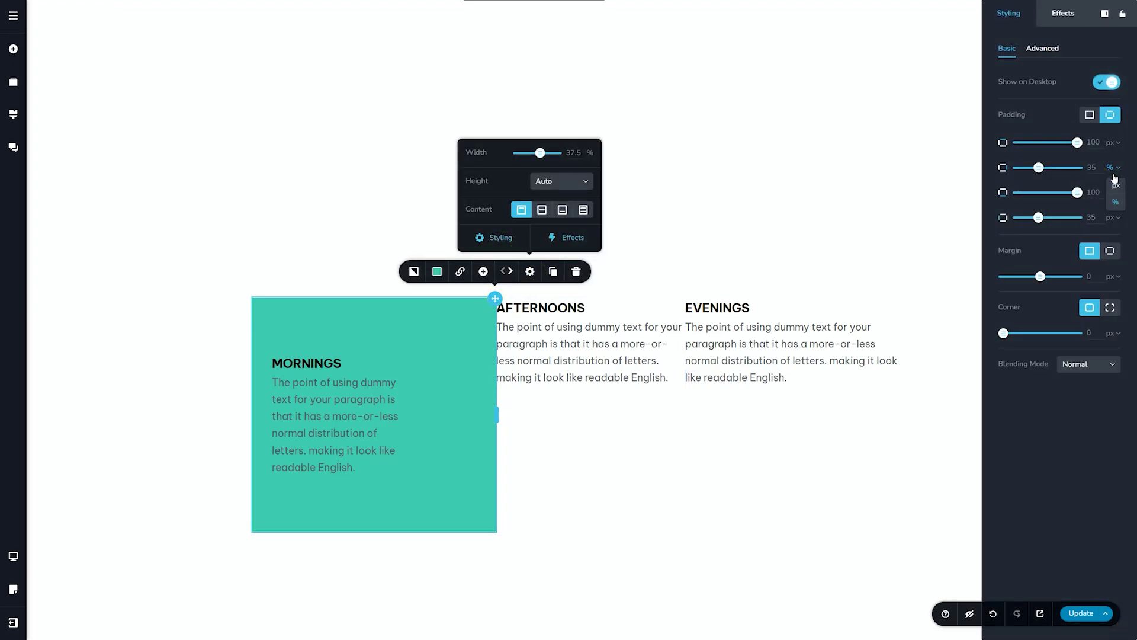
{"action": "left_click", "coordinate": [1115, 187]}
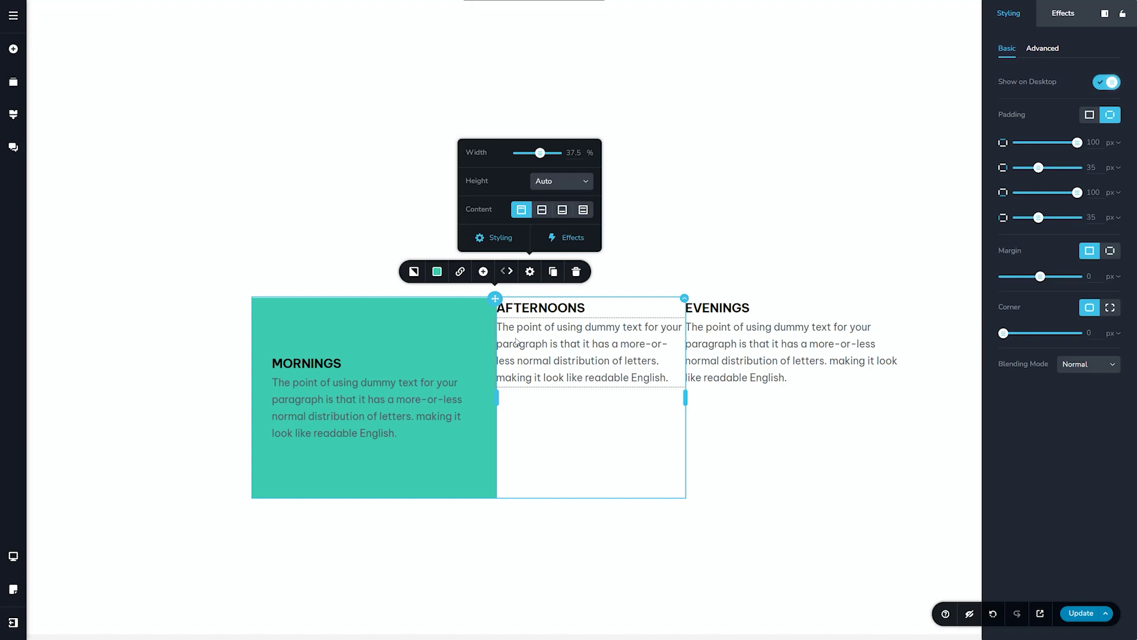
Copy the MORNINGS column and paste its teal styles onto AFTERNOONS and EVENINGS
{"action": "right_click", "coordinate": [495, 300]}
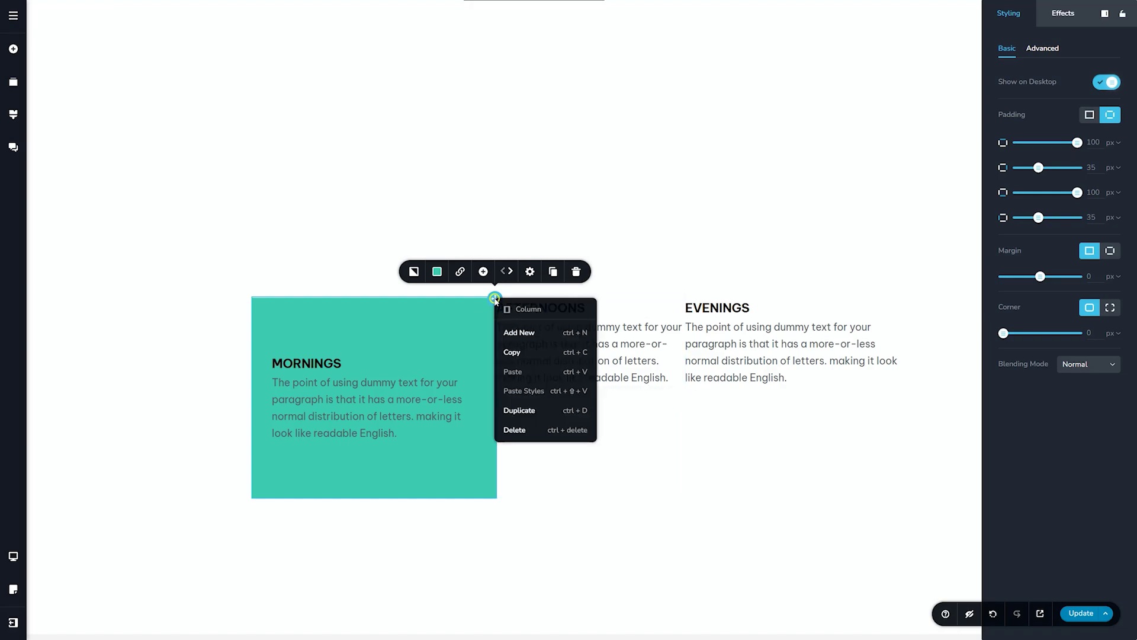
{"action": "left_click", "coordinate": [511, 354]}
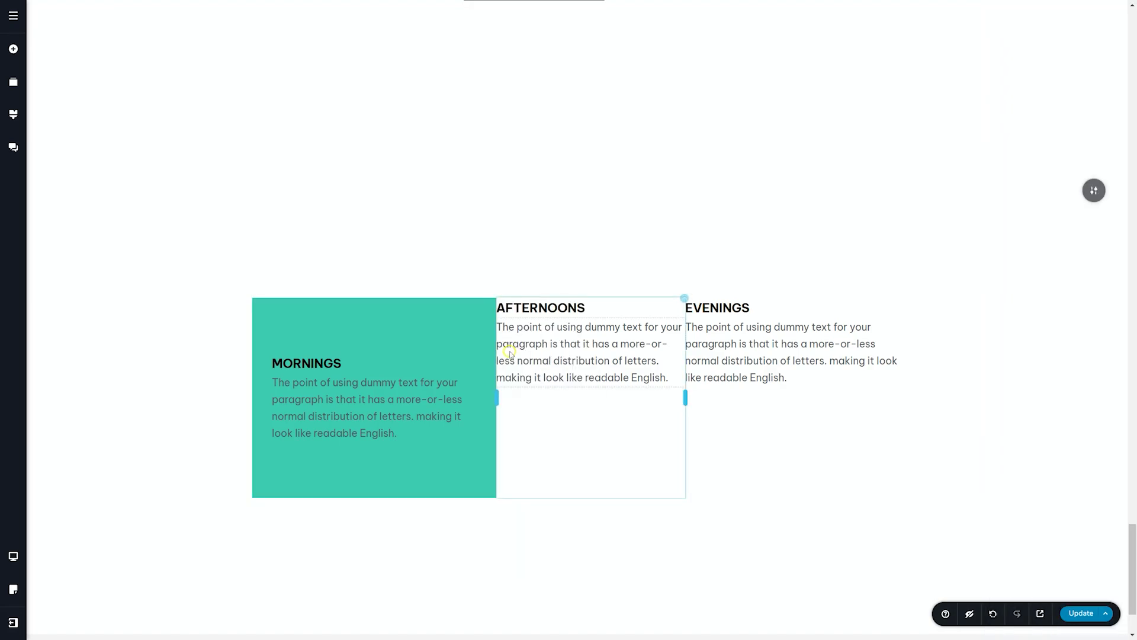
{"action": "right_click", "coordinate": [683, 302]}
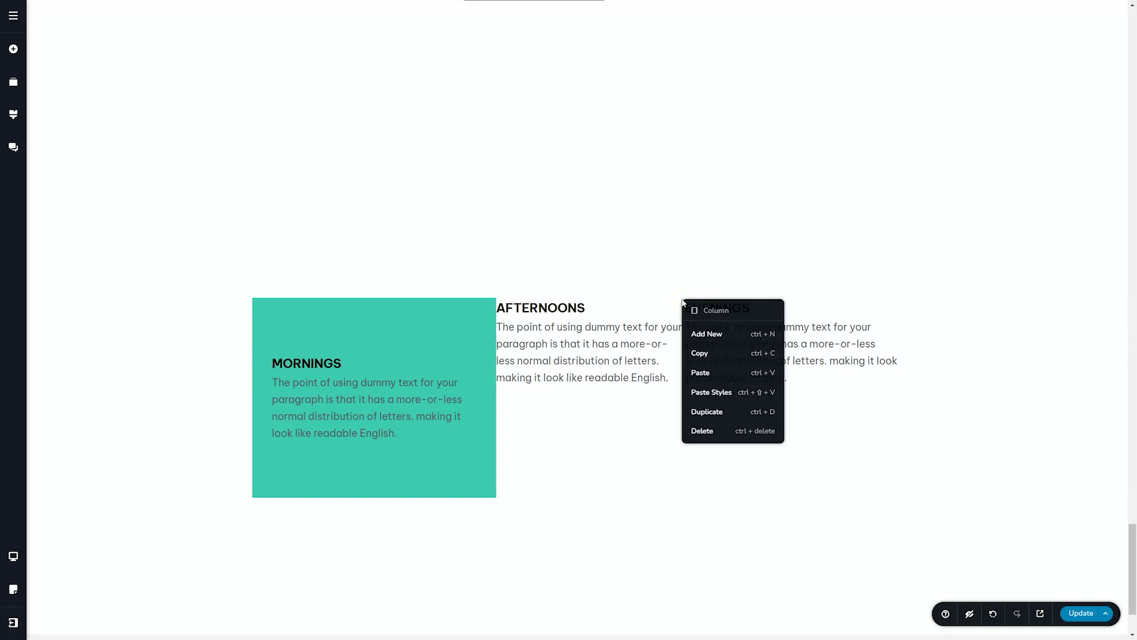
{"action": "left_click", "coordinate": [702, 392]}
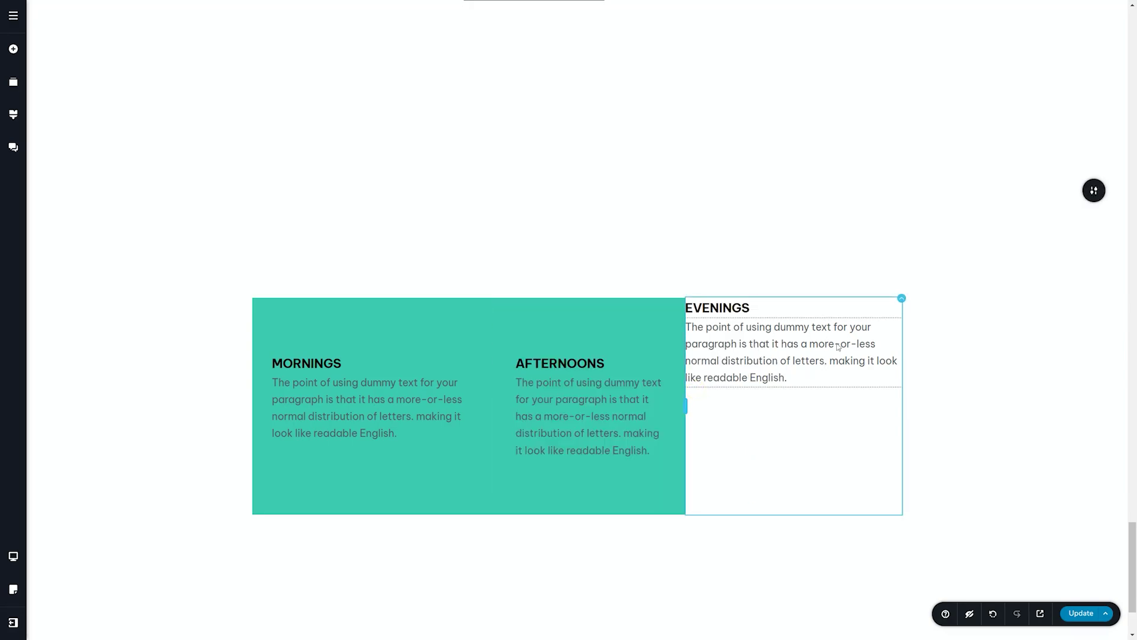
{"action": "right_click", "coordinate": [902, 297]}
{"action": "left_click", "coordinate": [941, 393]}
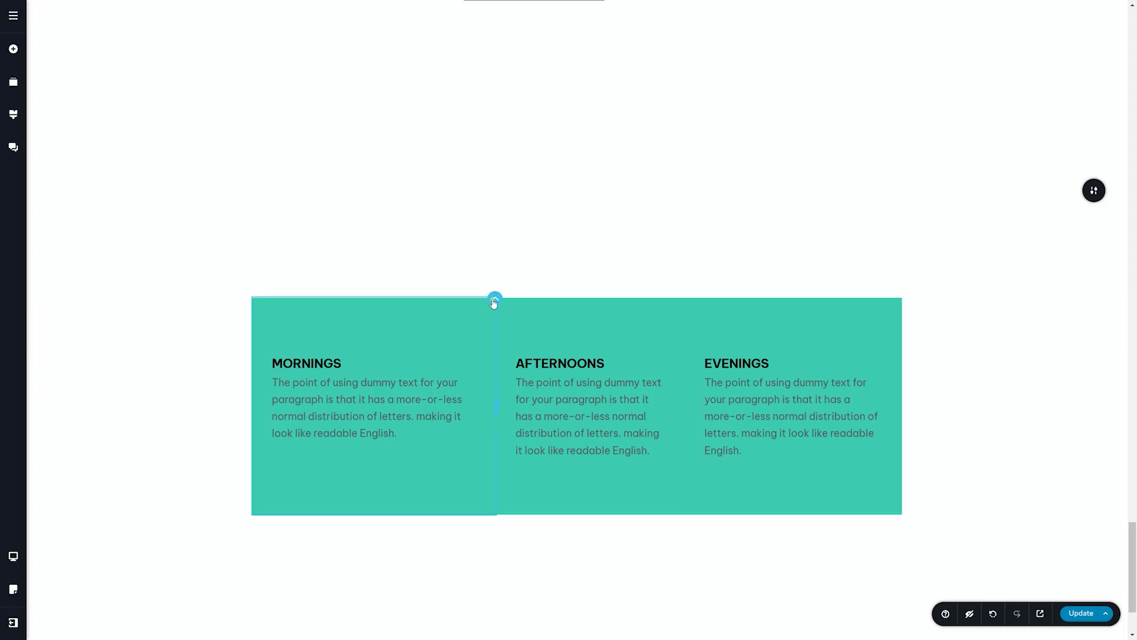
Set the MORNINGS column's left padding to 50 px in its Styling settings
{"action": "mouse_move", "coordinate": [495, 298]}
{"action": "left_click", "coordinate": [530, 273]}
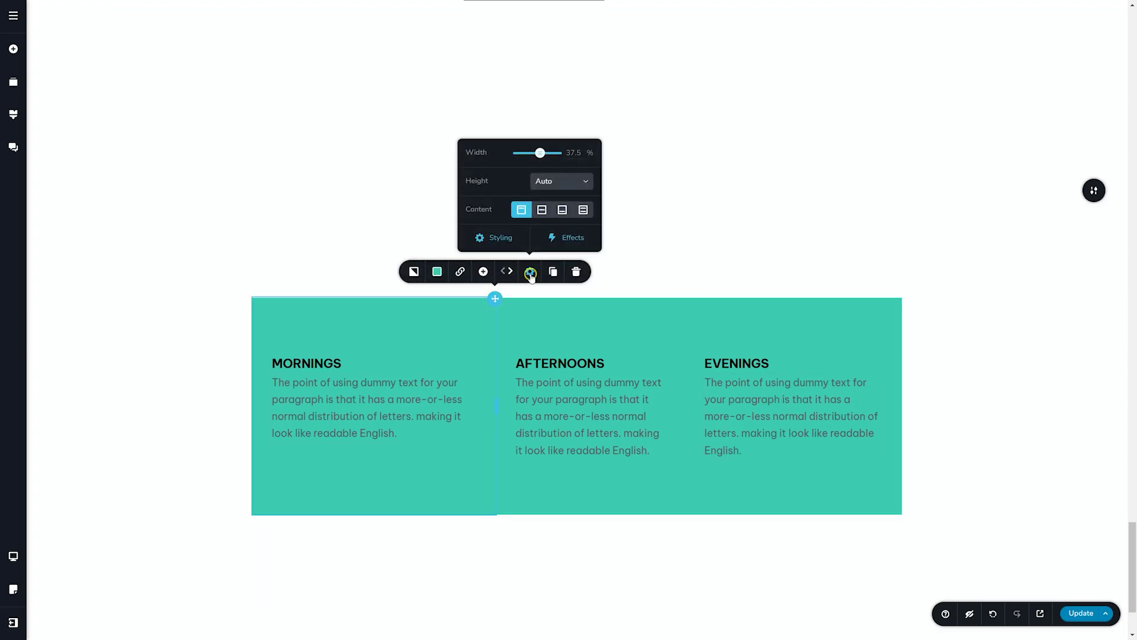
{"action": "left_click", "coordinate": [494, 236]}
{"action": "double_click", "coordinate": [1091, 217]}
{"action": "type", "text": "50"}
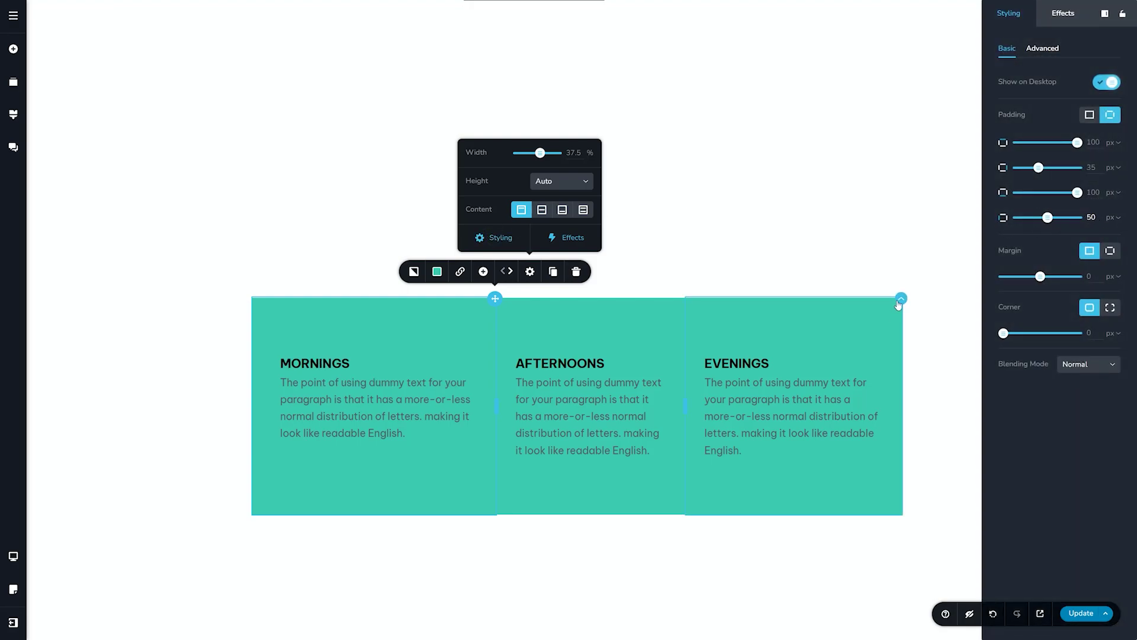
Set the EVENINGS column's right padding to 50 px and deselect to apply
{"action": "left_click", "coordinate": [900, 299]}
{"action": "left_click", "coordinate": [937, 271]}
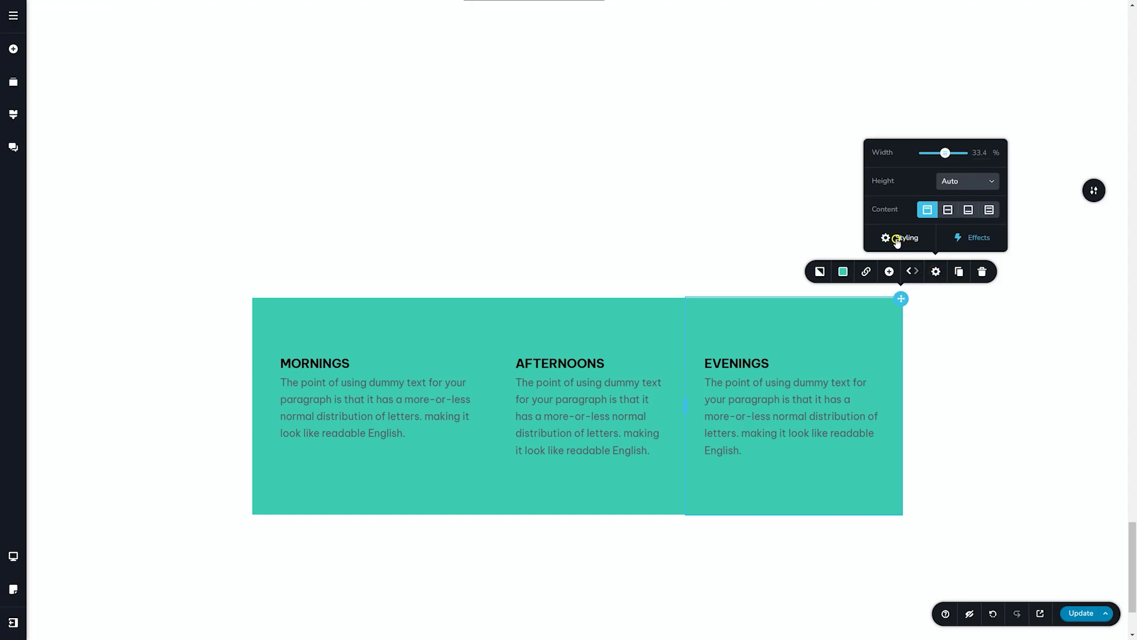
{"action": "left_click", "coordinate": [901, 237]}
{"action": "double_click", "coordinate": [1091, 168]}
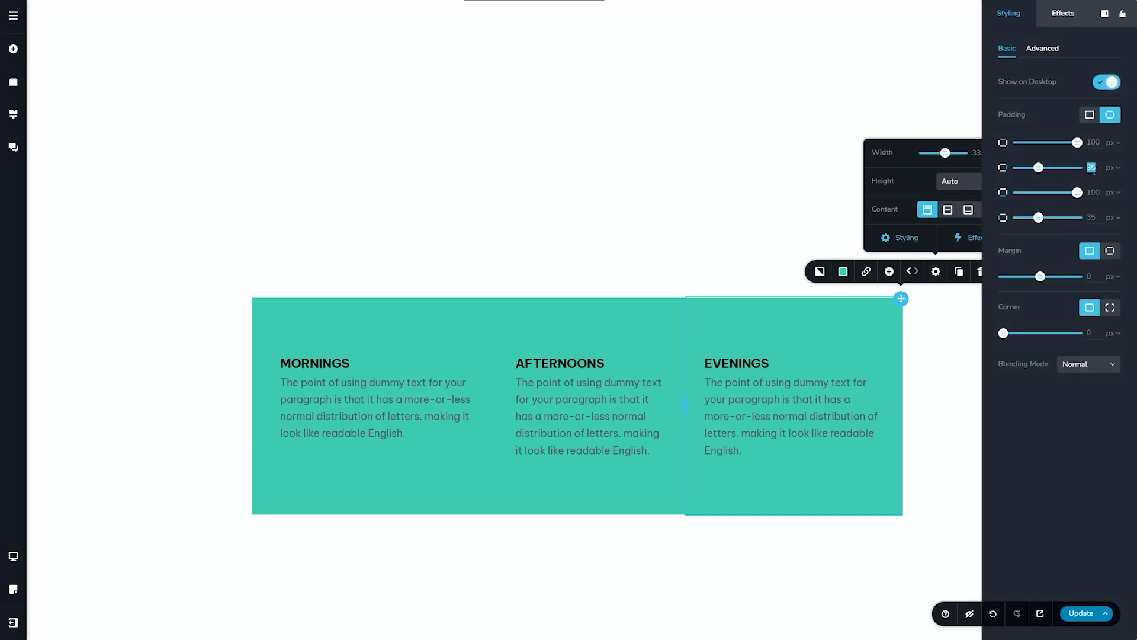
{"action": "type", "text": "50"}
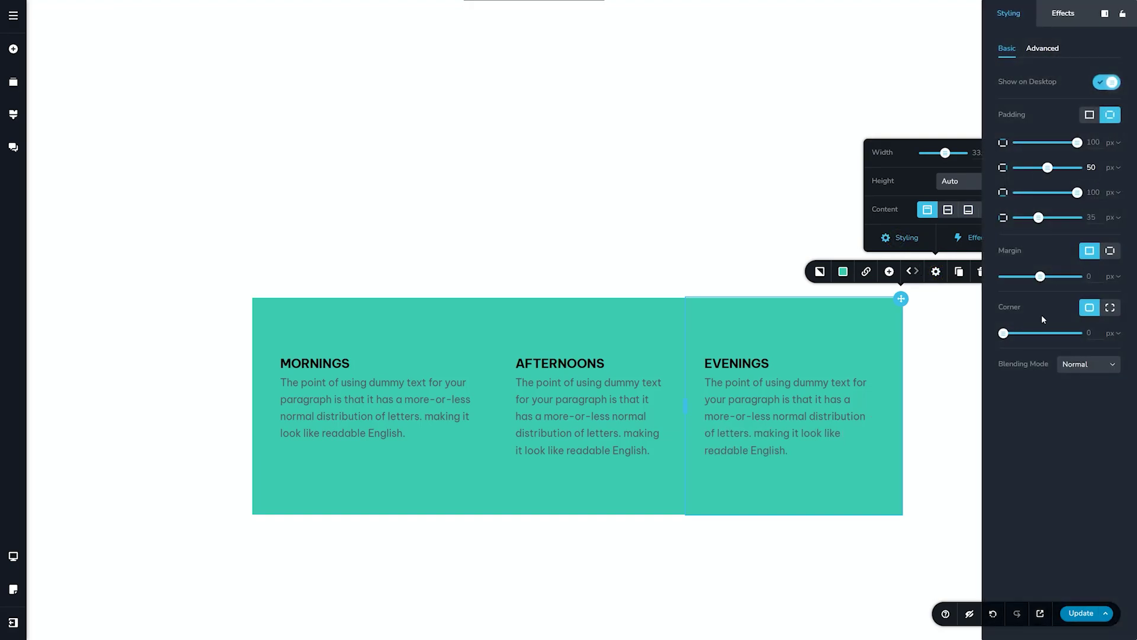
{"action": "left_click", "coordinate": [941, 419]}
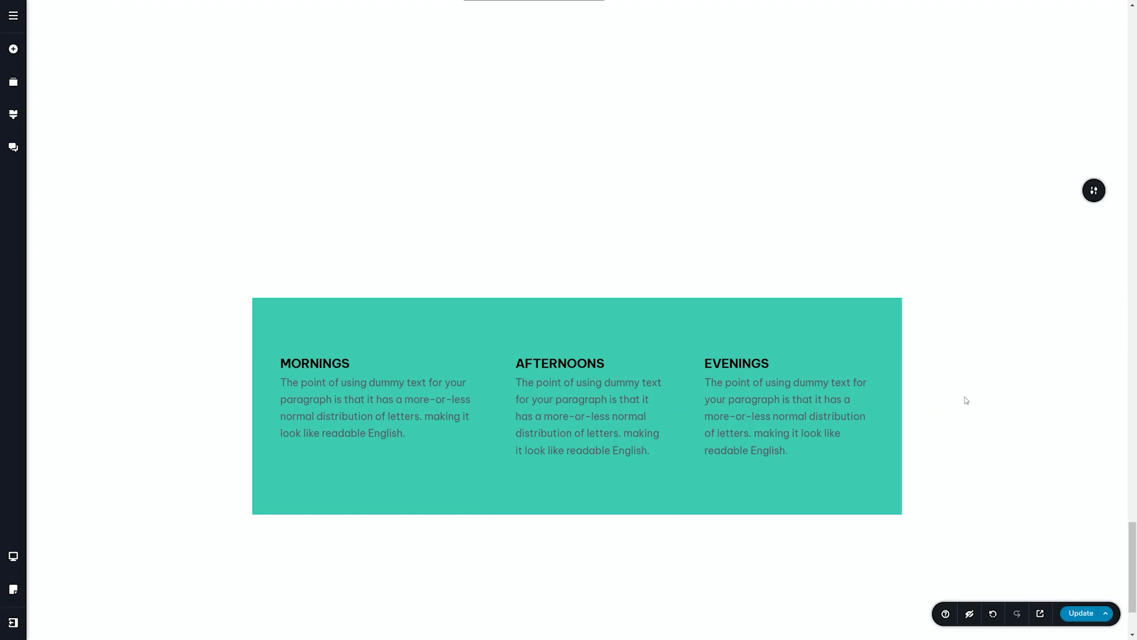
Switch the MORNINGS heading's padding to per-side and set its bottom padding to 16
{"action": "left_click", "coordinate": [313, 363]}
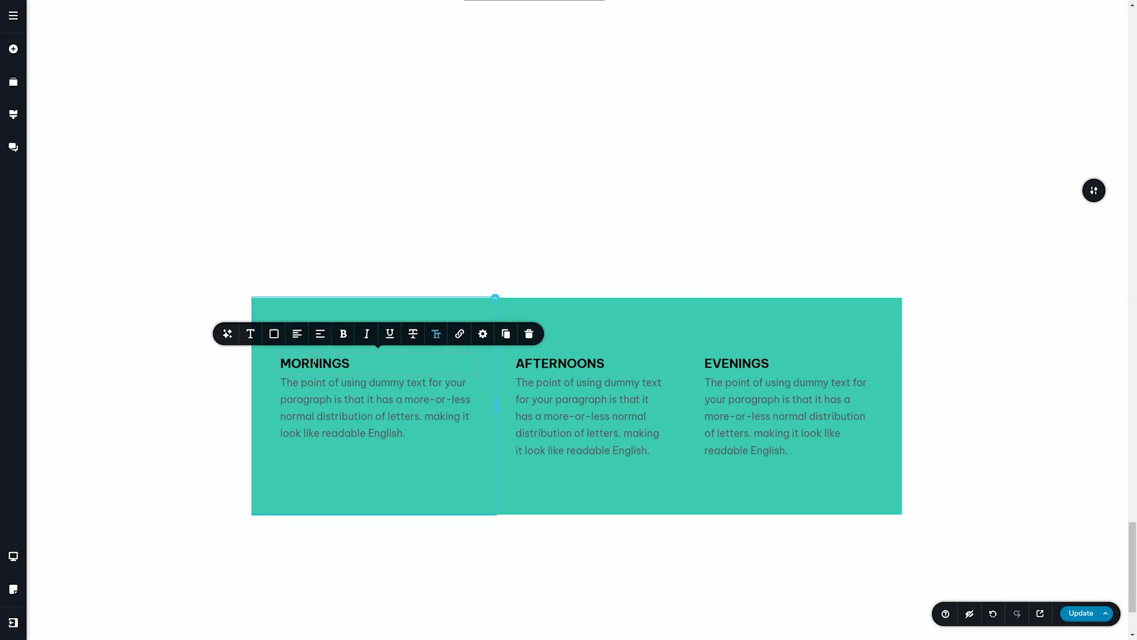
{"action": "left_click", "coordinate": [482, 334]}
{"action": "left_click", "coordinate": [468, 303]}
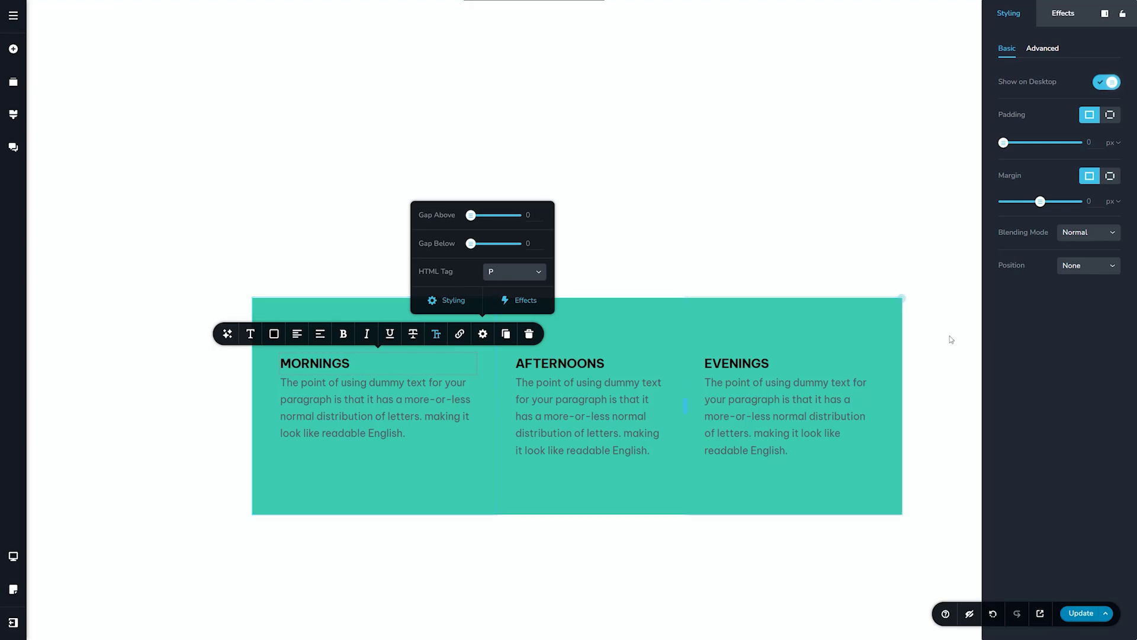
{"action": "left_click", "coordinate": [1111, 117]}
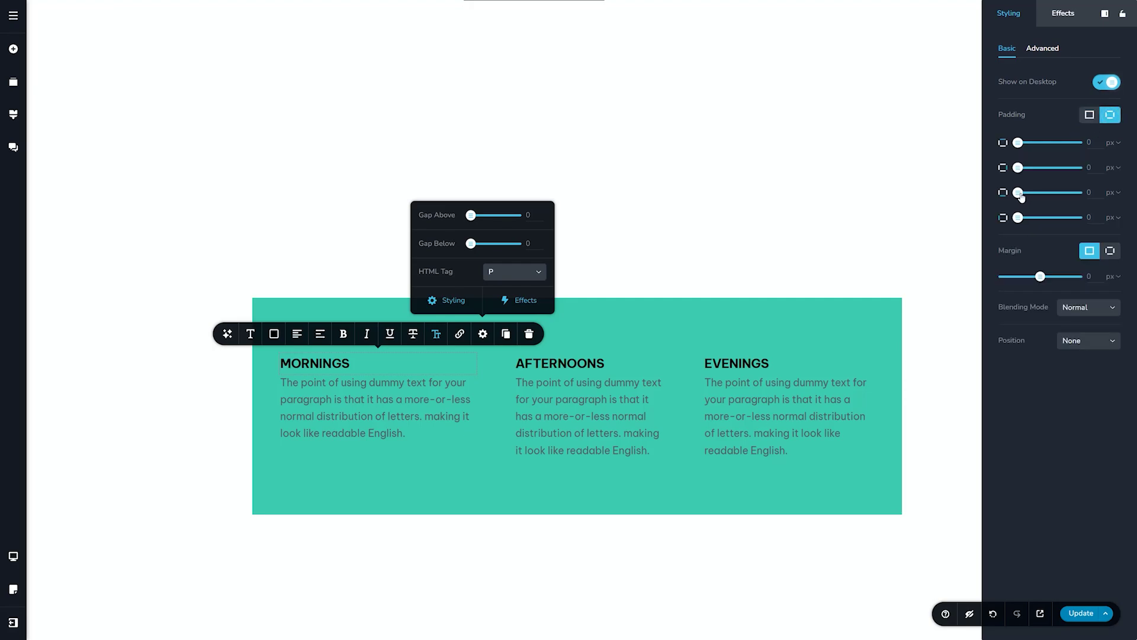
{"action": "left_click", "coordinate": [1087, 192]}
{"action": "type", "text": "16"}
{"action": "left_click", "coordinate": [945, 375]}
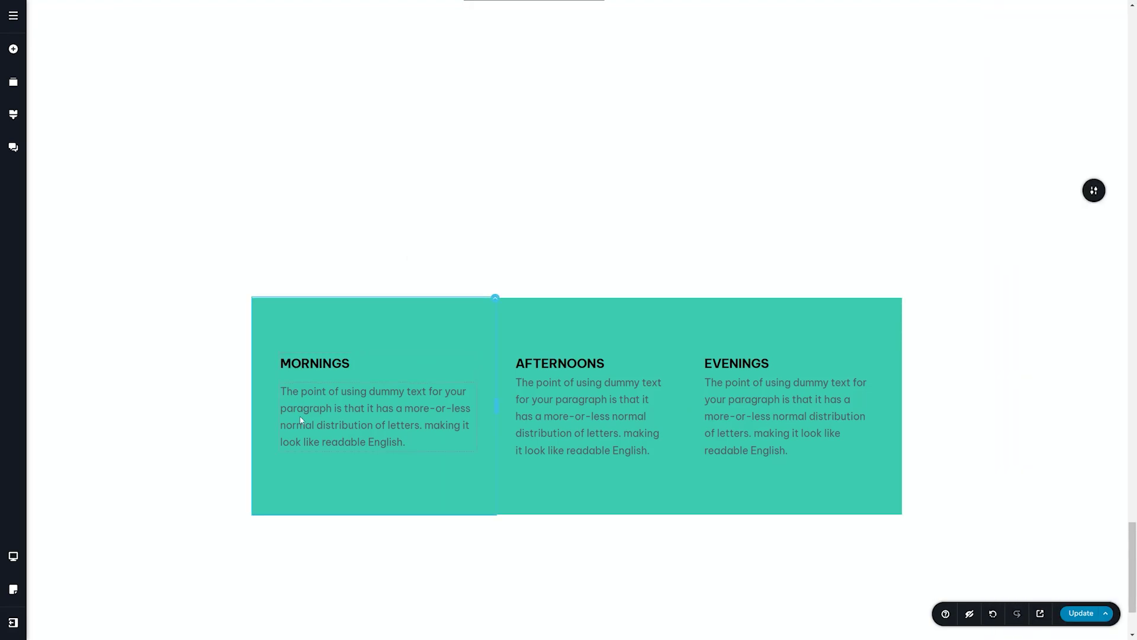
Switch the AFTERNOONS heading's padding to per-side and start entering its bottom padding
{"action": "left_click", "coordinate": [539, 363]}
{"action": "left_click", "coordinate": [696, 334]}
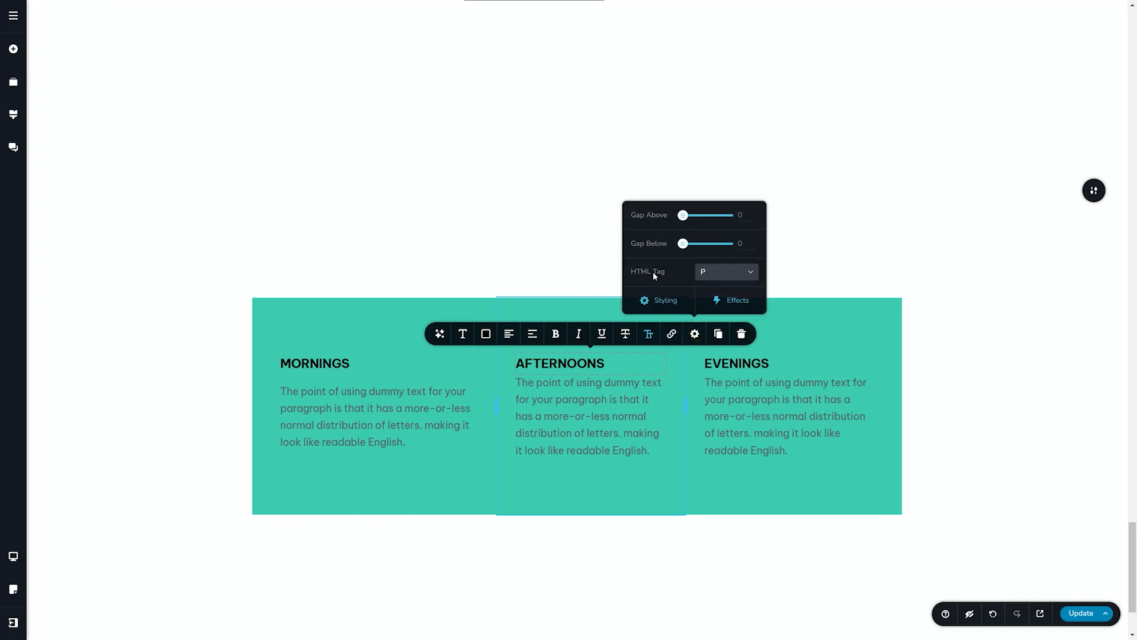
{"action": "left_click", "coordinate": [658, 301]}
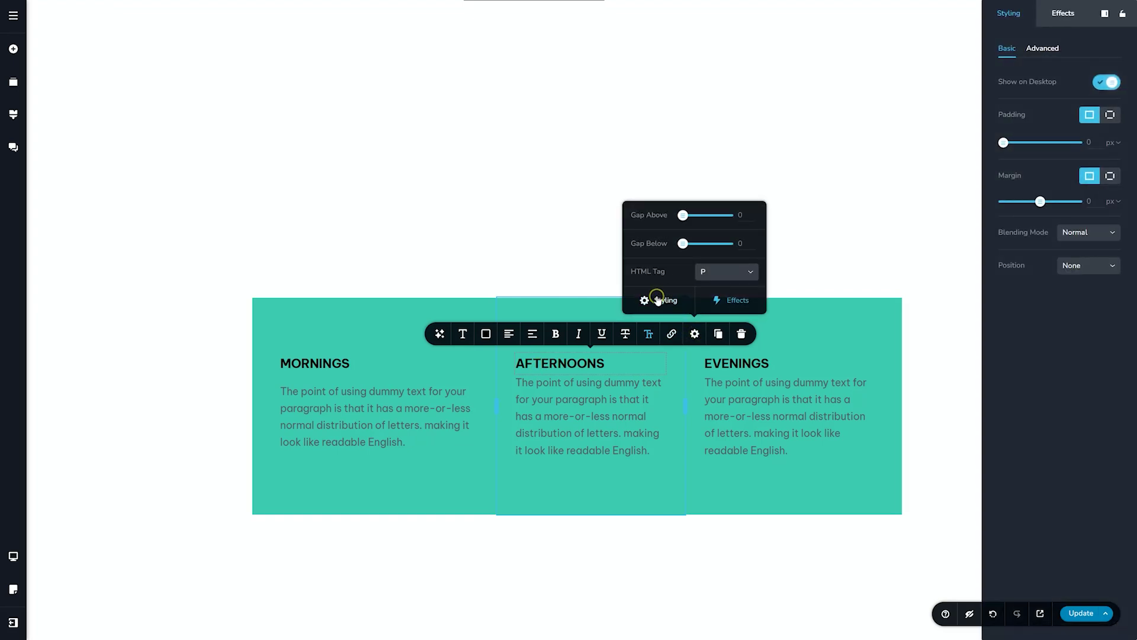
{"action": "left_click", "coordinate": [1112, 115]}
{"action": "left_click", "coordinate": [1090, 192]}
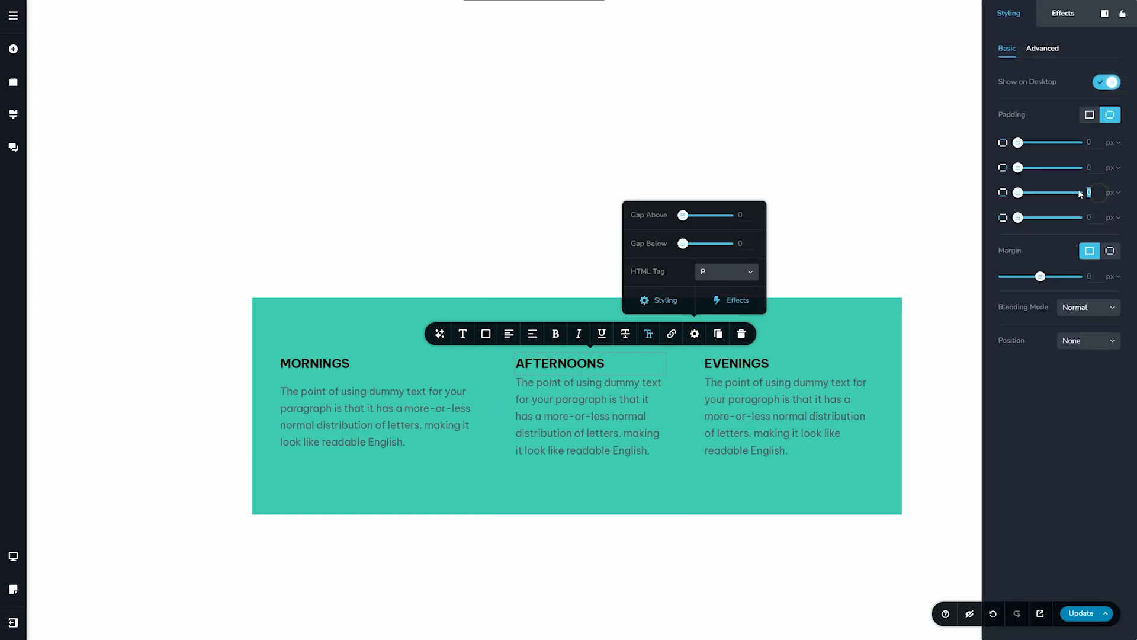
{"action": "type", "text": "16"}
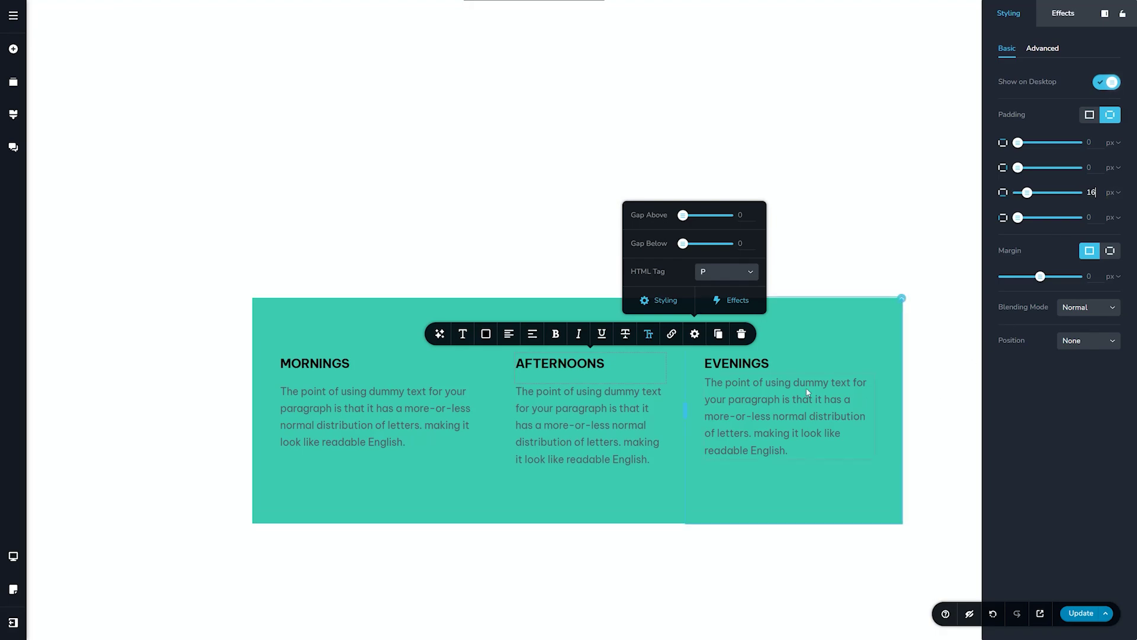
Switch the Evenings paragraph's padding to per-side and select the third side's value
{"action": "left_click", "coordinate": [797, 366]}
{"action": "left_click", "coordinate": [894, 341]}
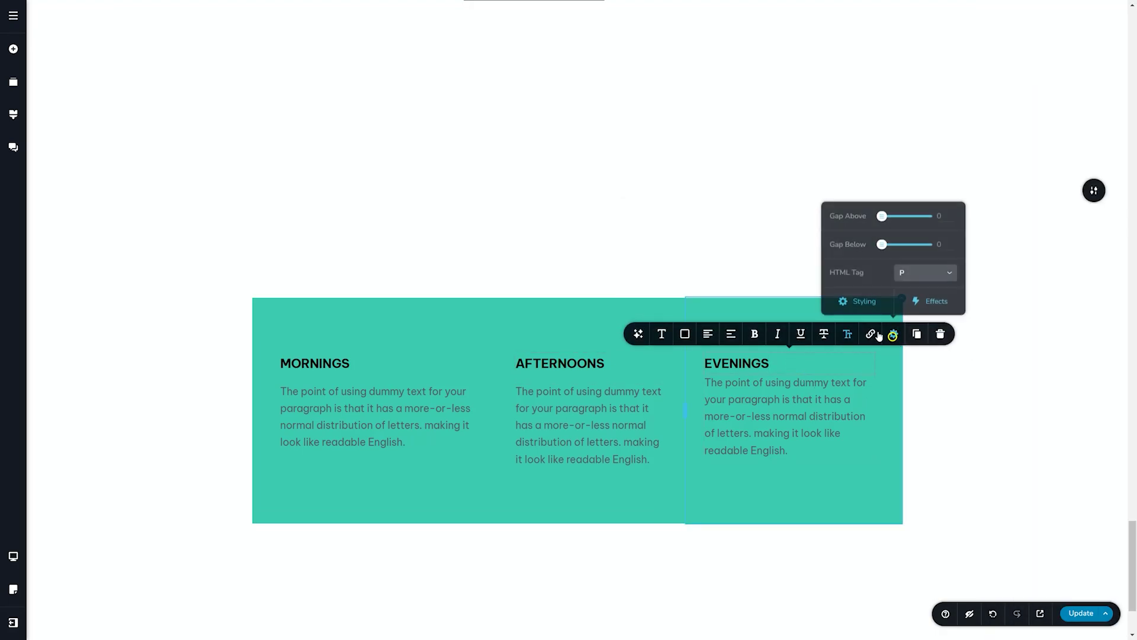
{"action": "left_click", "coordinate": [857, 300]}
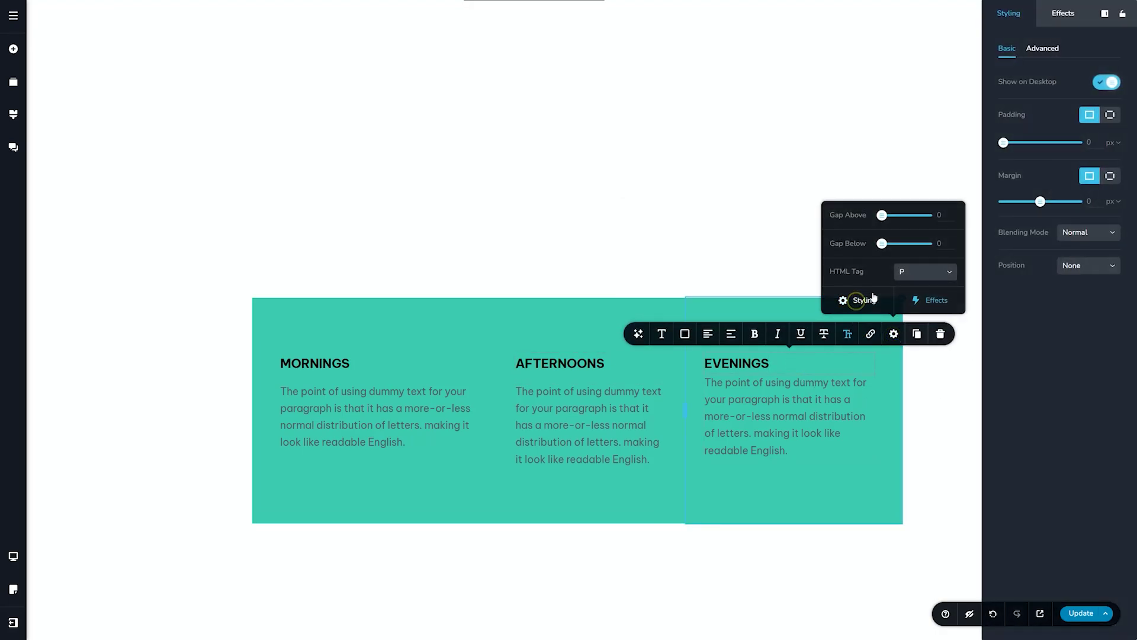
{"action": "left_click", "coordinate": [1111, 116]}
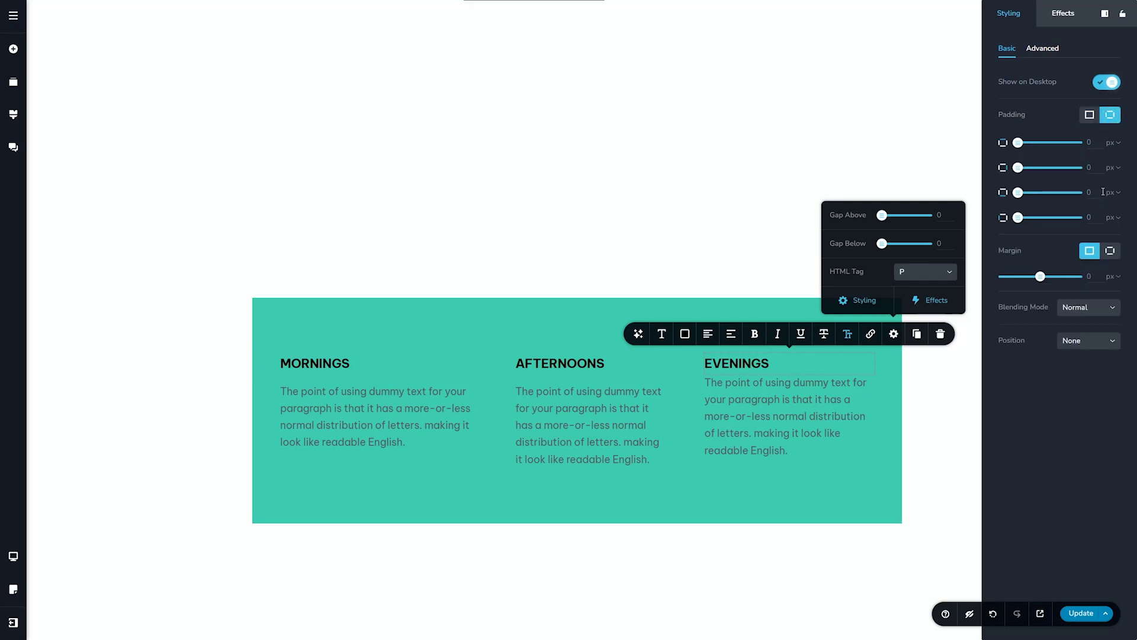
{"action": "left_click_drag", "start_coordinate": [1102, 192], "coordinate": [1082, 194]}
Deselect the Evenings paragraph to apply its padding, then scroll down the page
{"action": "left_click", "coordinate": [969, 333]}
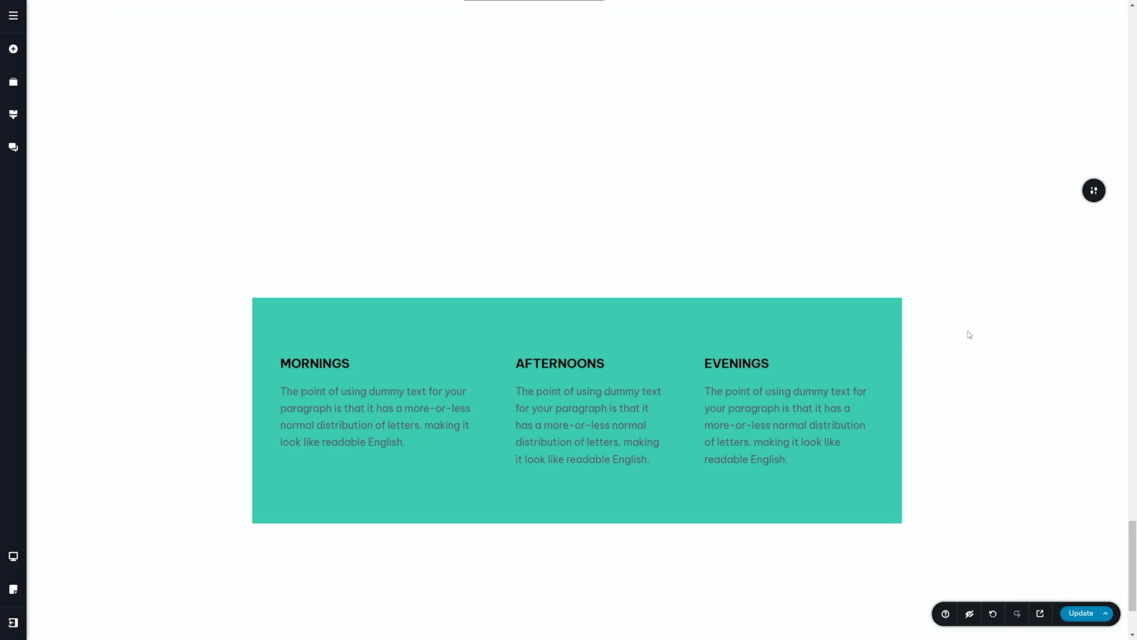
{"action": "scroll", "coordinate": [981, 365], "scroll_direction": "down", "scroll_amount": 2}
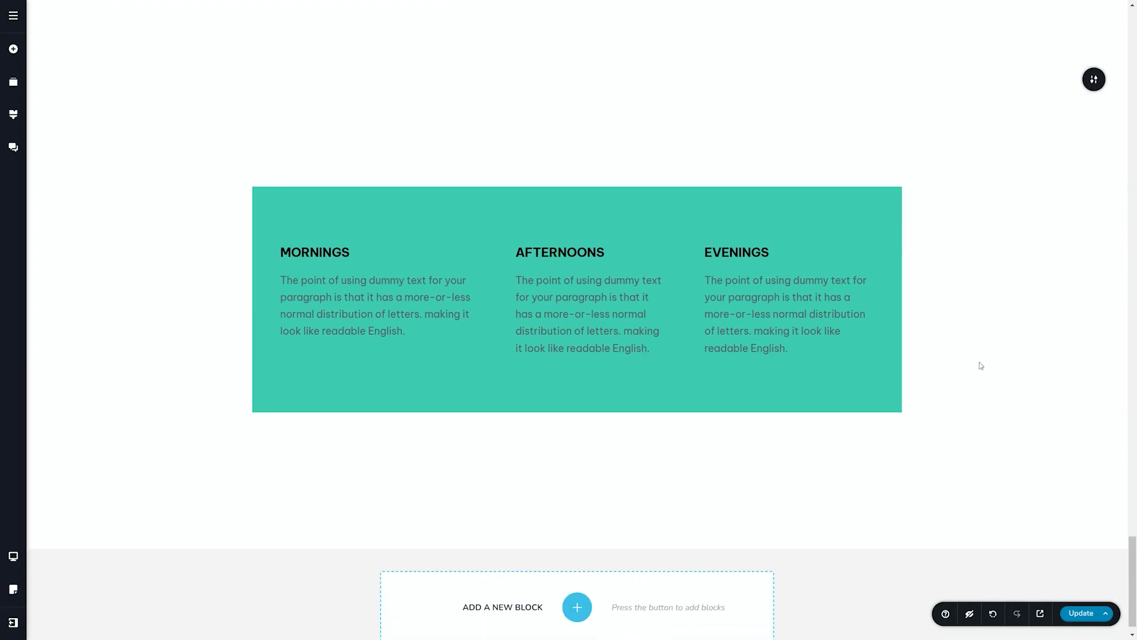
In the tablet layout, give the Mornings column uniform 30 px padding
{"action": "left_click", "coordinate": [13, 557]}
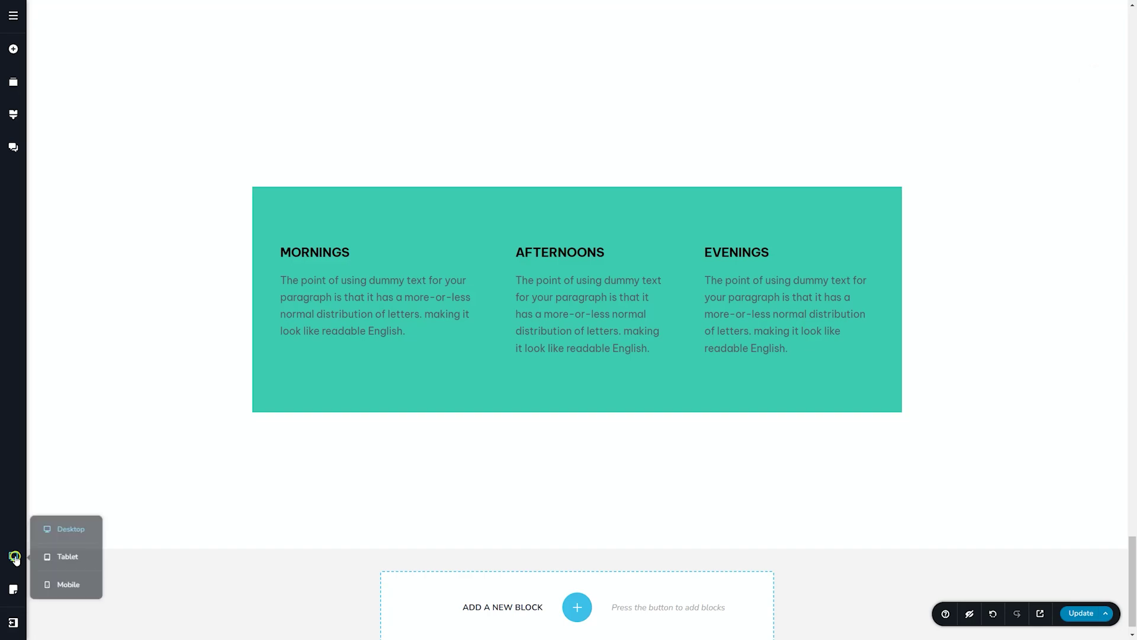
{"action": "left_click", "coordinate": [66, 557]}
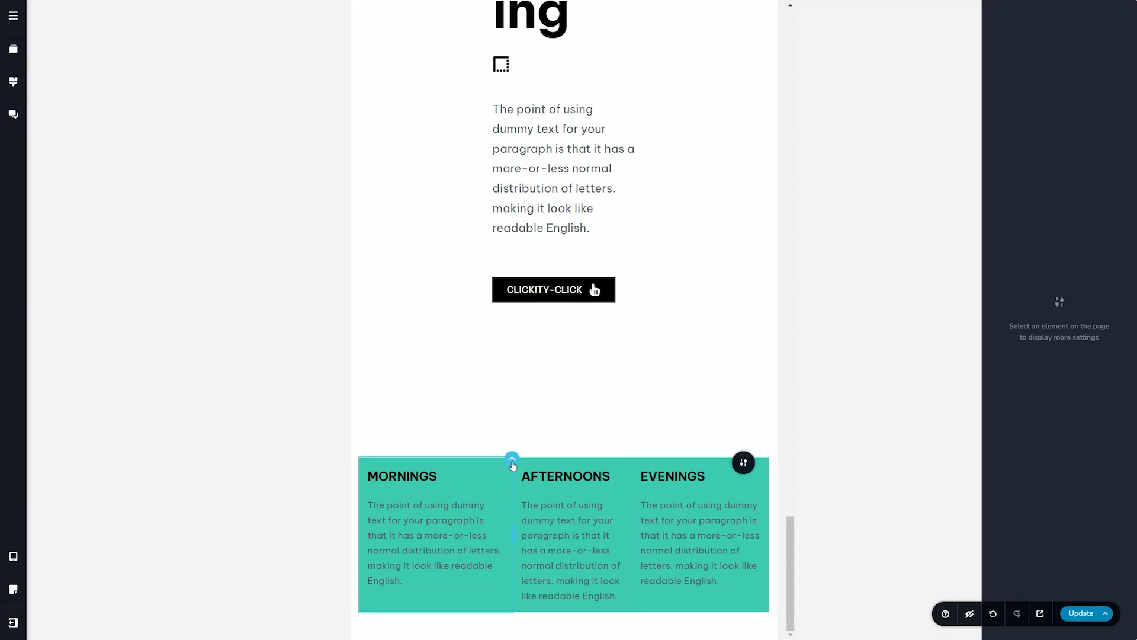
{"action": "left_click", "coordinate": [512, 462]}
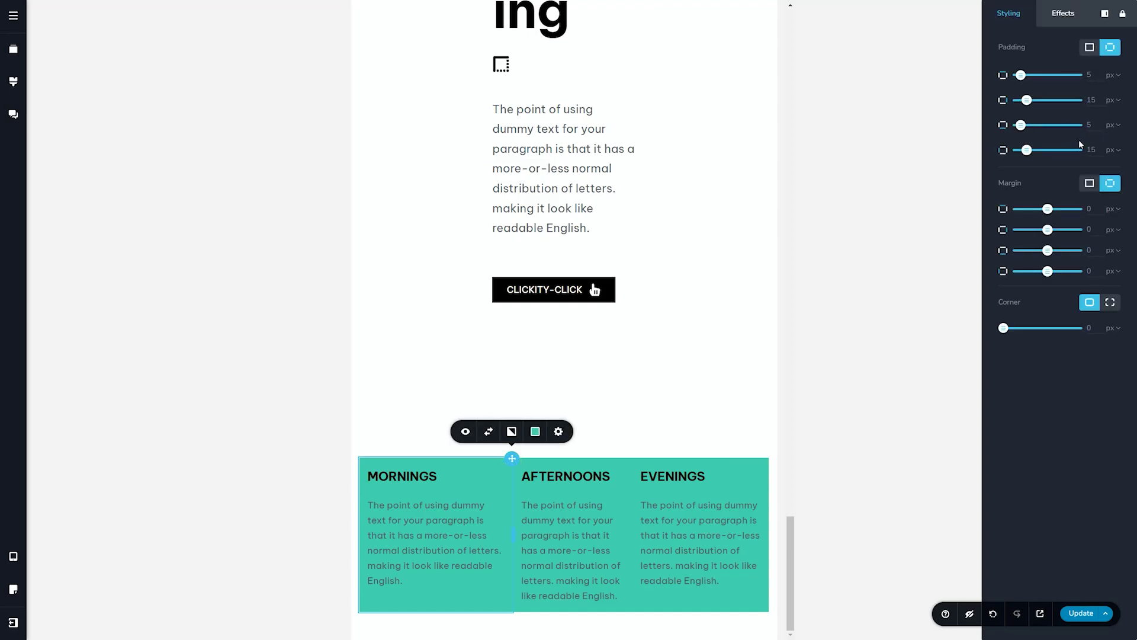
{"action": "left_click", "coordinate": [1089, 47]}
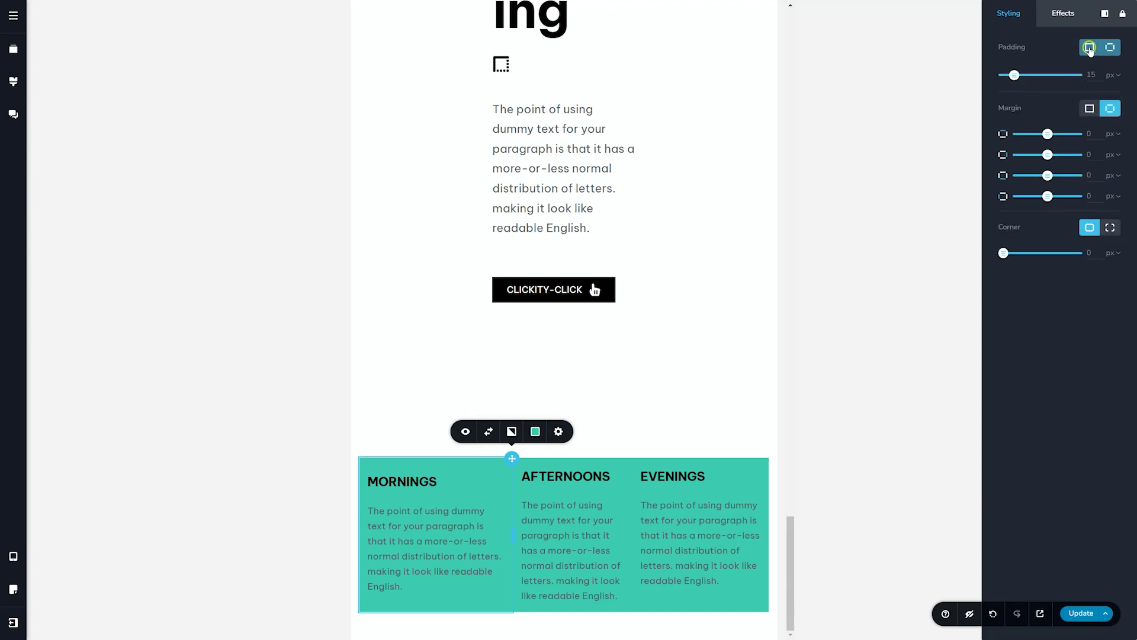
{"action": "left_click_drag", "start_coordinate": [1014, 76], "coordinate": [1026, 75]}
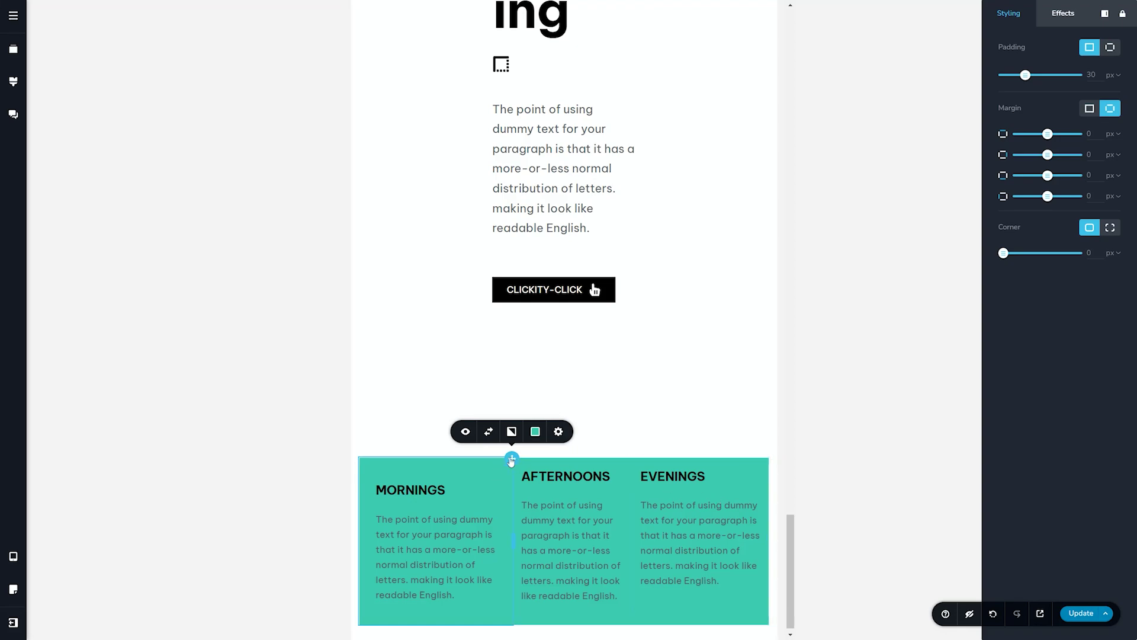
Copy the Mornings column's styles and paste them onto Afternoons and Evenings
{"action": "left_click", "coordinate": [511, 461]}
{"action": "left_click", "coordinate": [524, 510]}
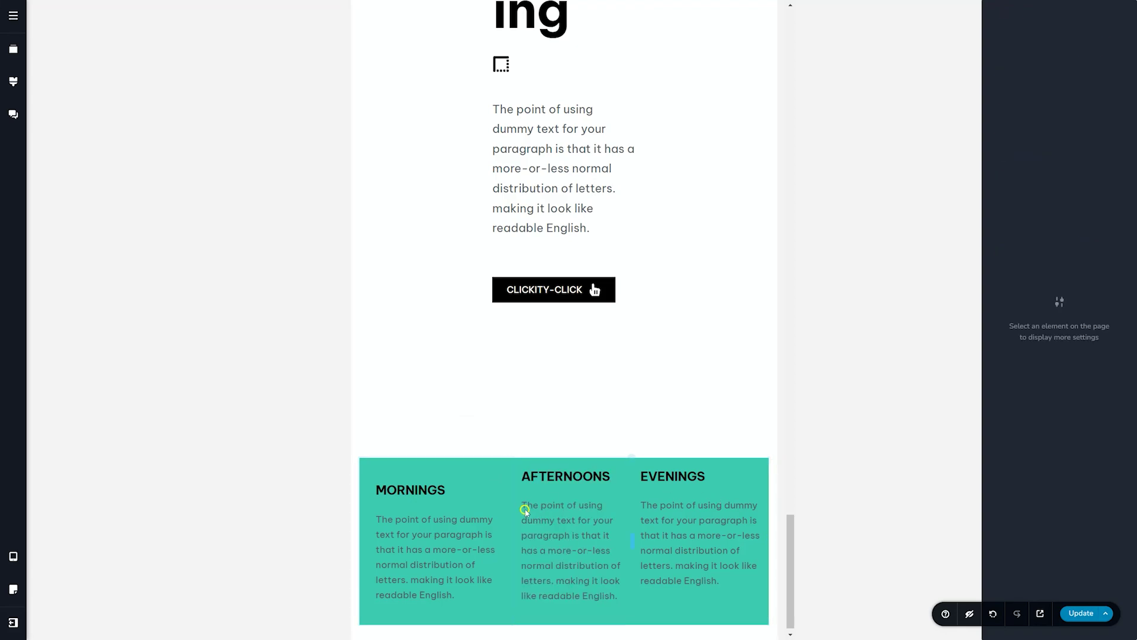
{"action": "left_click", "coordinate": [630, 459]}
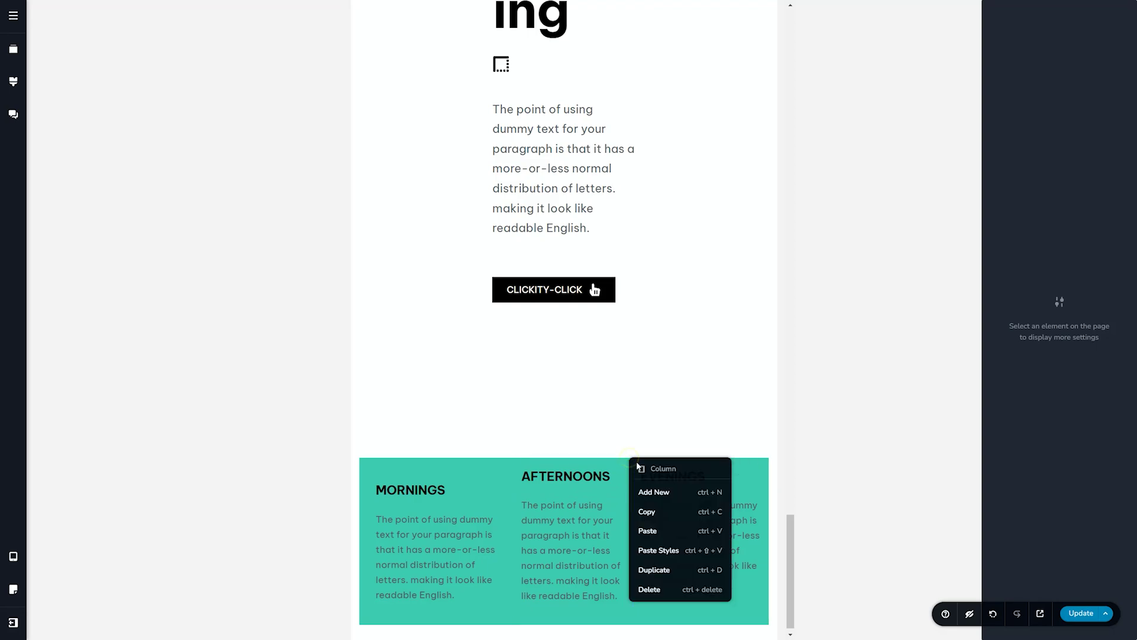
{"action": "left_click", "coordinate": [656, 549]}
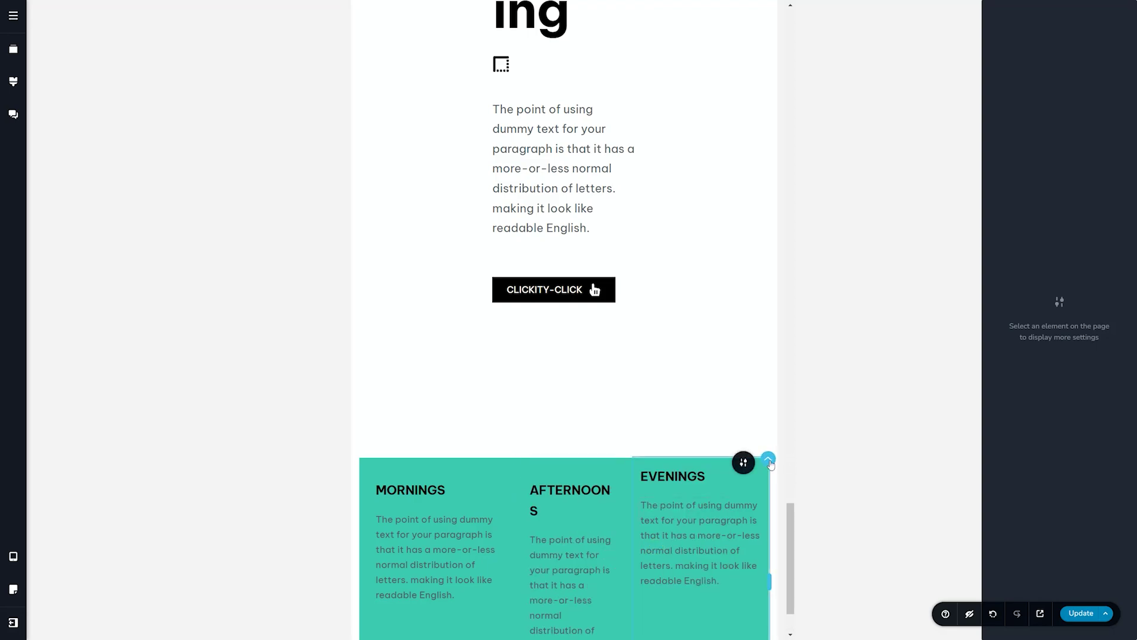
{"action": "left_click", "coordinate": [769, 460]}
{"action": "left_click", "coordinate": [732, 551]}
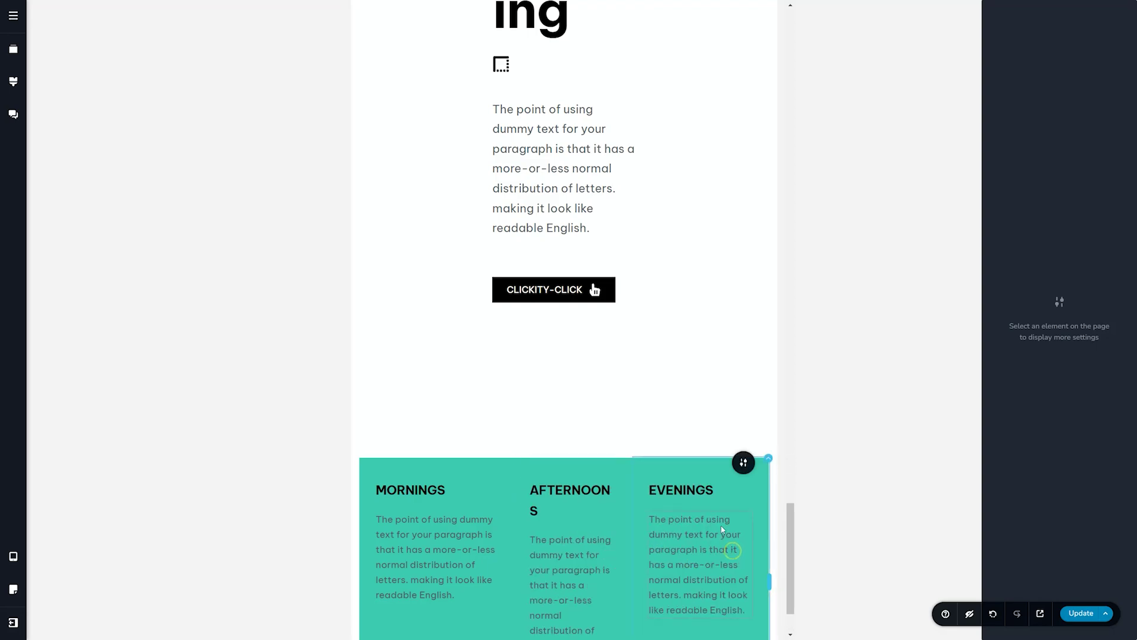
{"action": "scroll", "coordinate": [723, 528], "scroll_direction": "down", "scroll_amount": 2}
Reduce the tablet heading sizes: MORNINGS down a step, AFTERNOONS to 21, EVENINGS to 20
{"action": "left_click", "coordinate": [421, 396]}
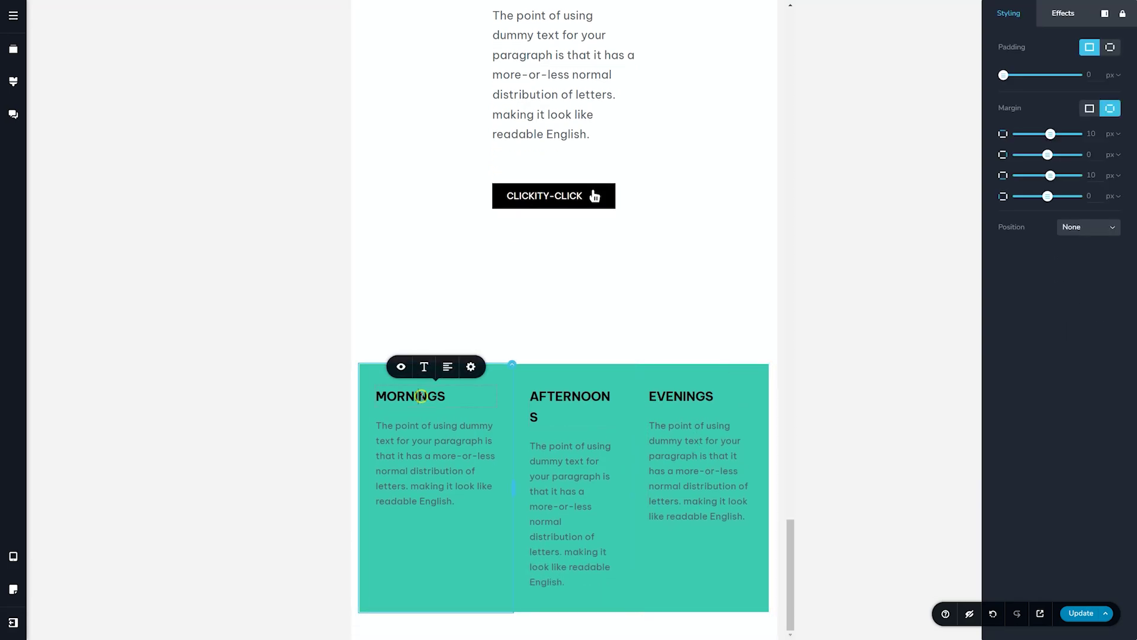
{"action": "left_click", "coordinate": [424, 367]}
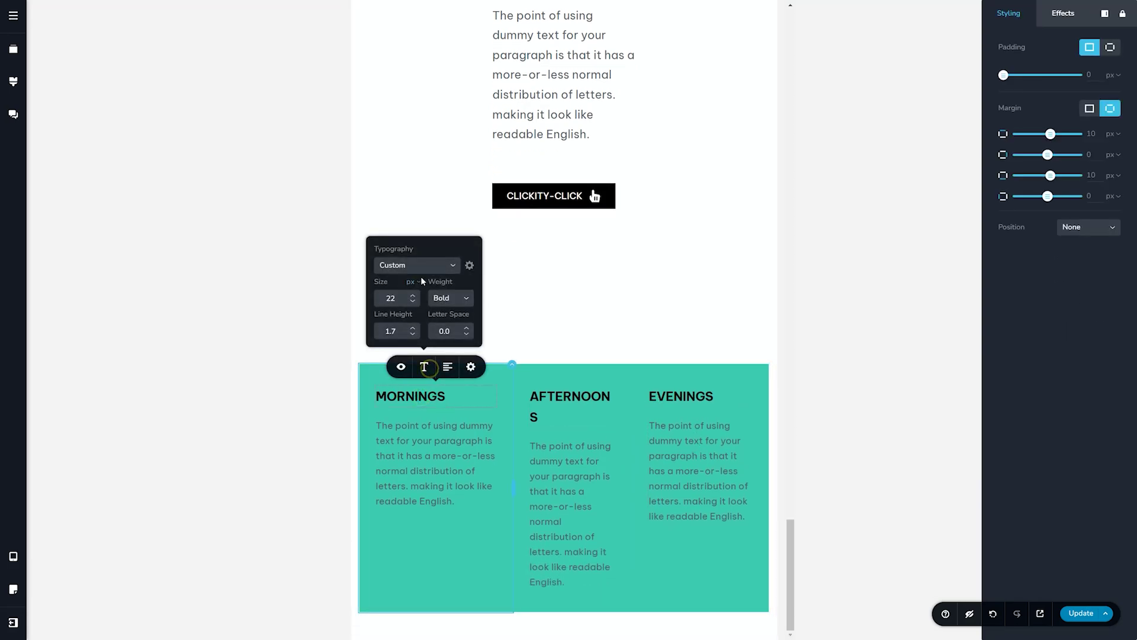
{"action": "left_click", "coordinate": [412, 307]}
{"action": "left_click", "coordinate": [412, 307]}
{"action": "left_click", "coordinate": [572, 402]}
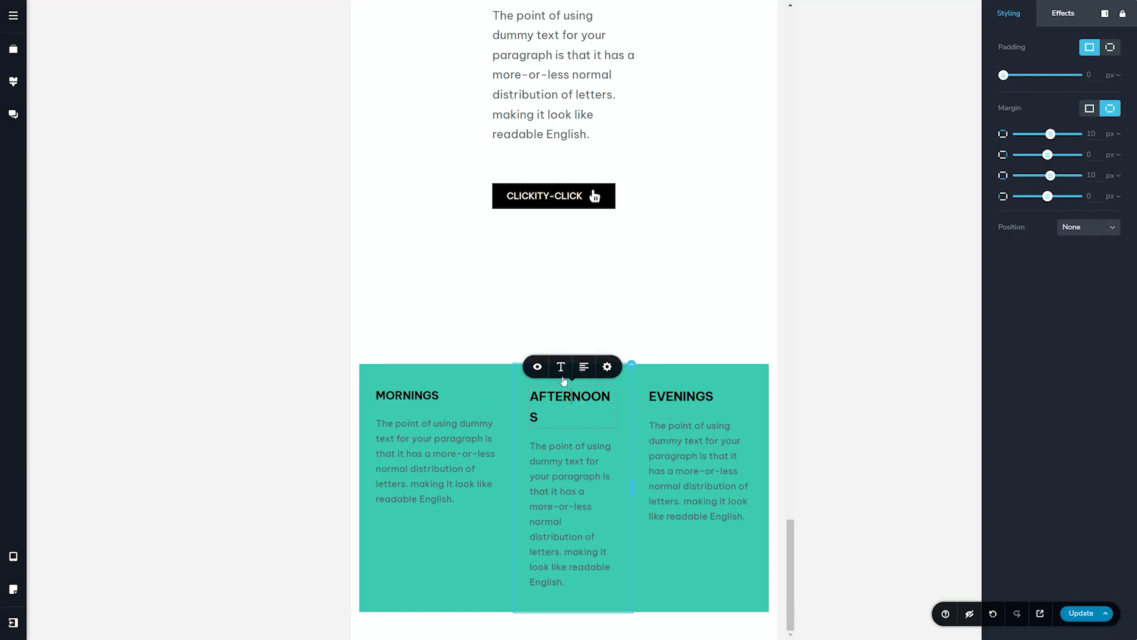
{"action": "left_click", "coordinate": [561, 367]}
{"action": "left_click", "coordinate": [549, 301]}
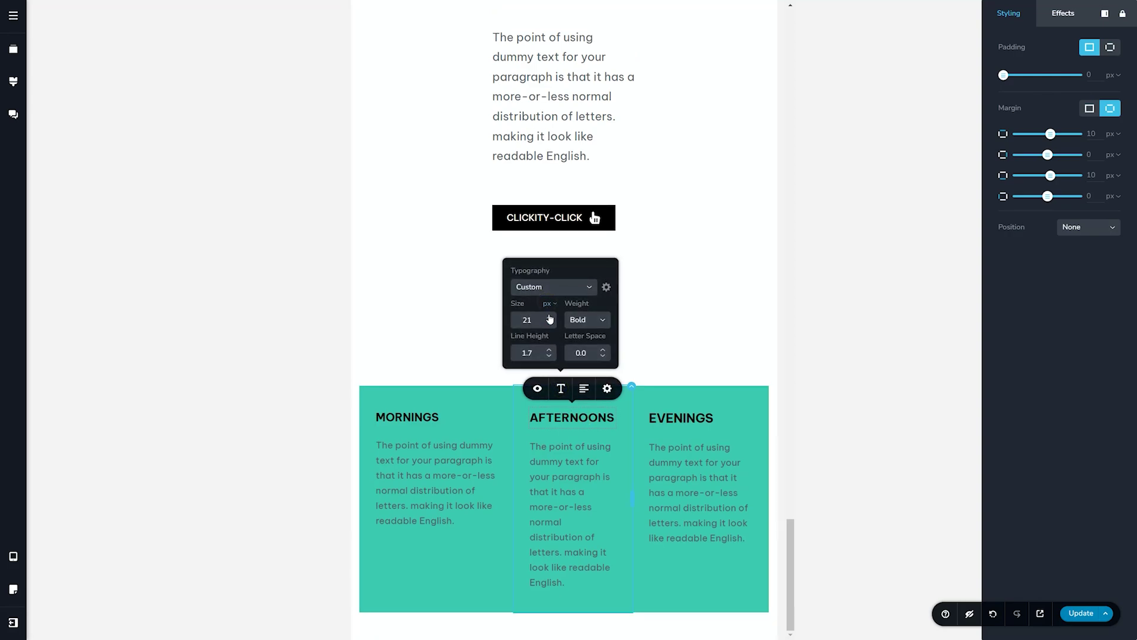
{"action": "left_click", "coordinate": [14, 82]}
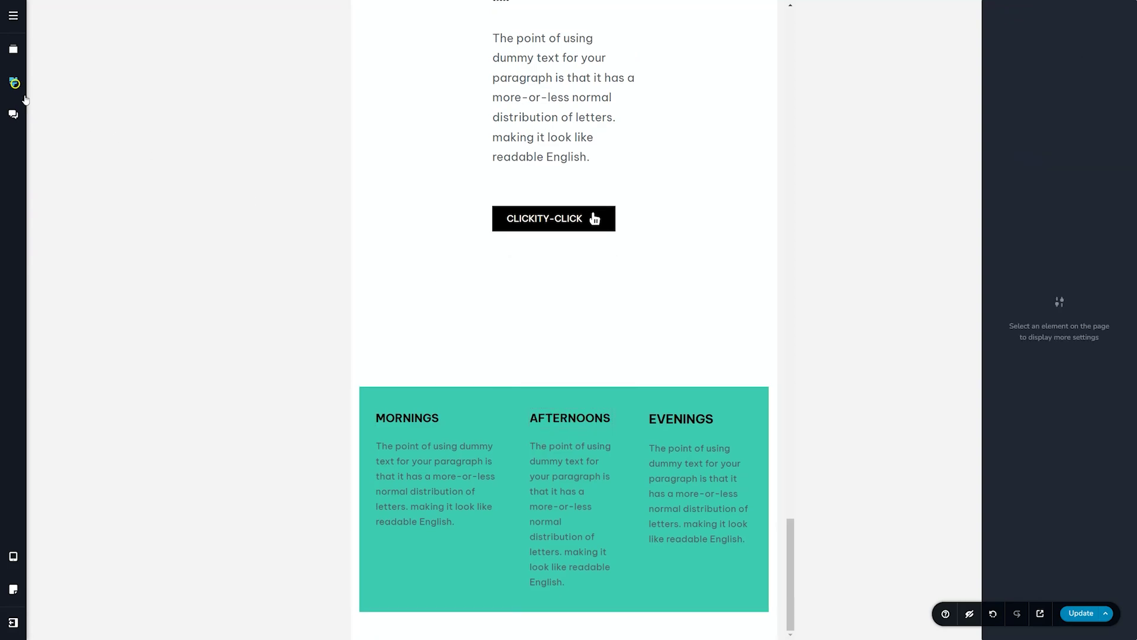
{"action": "left_click", "coordinate": [673, 422]}
{"action": "left_click", "coordinate": [688, 390]}
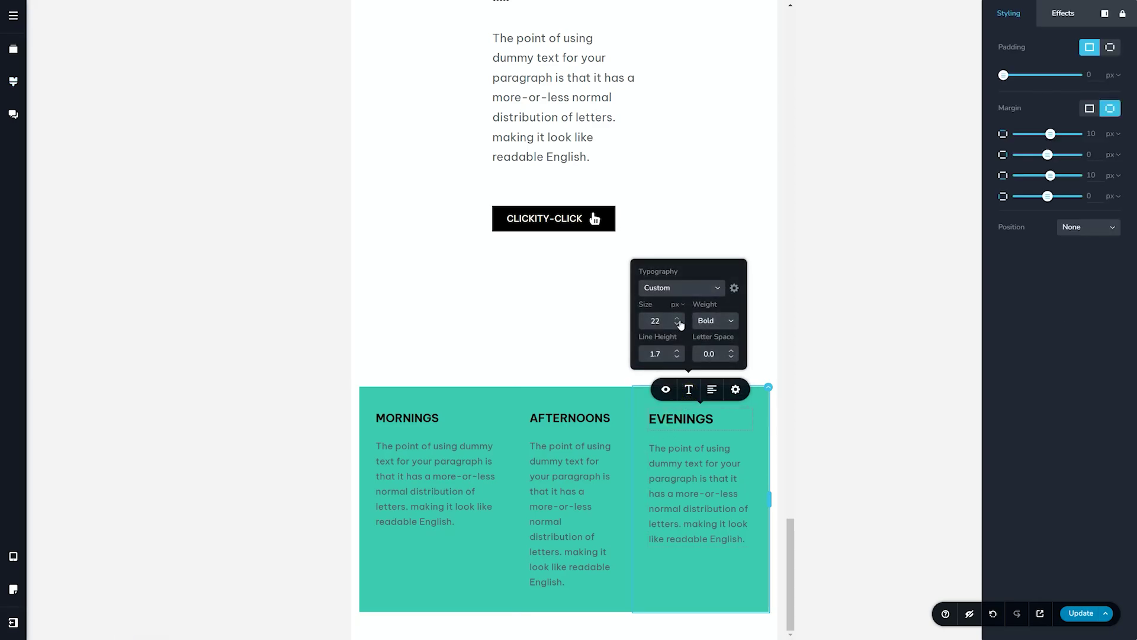
{"action": "left_click", "coordinate": [678, 324]}
{"action": "left_click", "coordinate": [678, 325]}
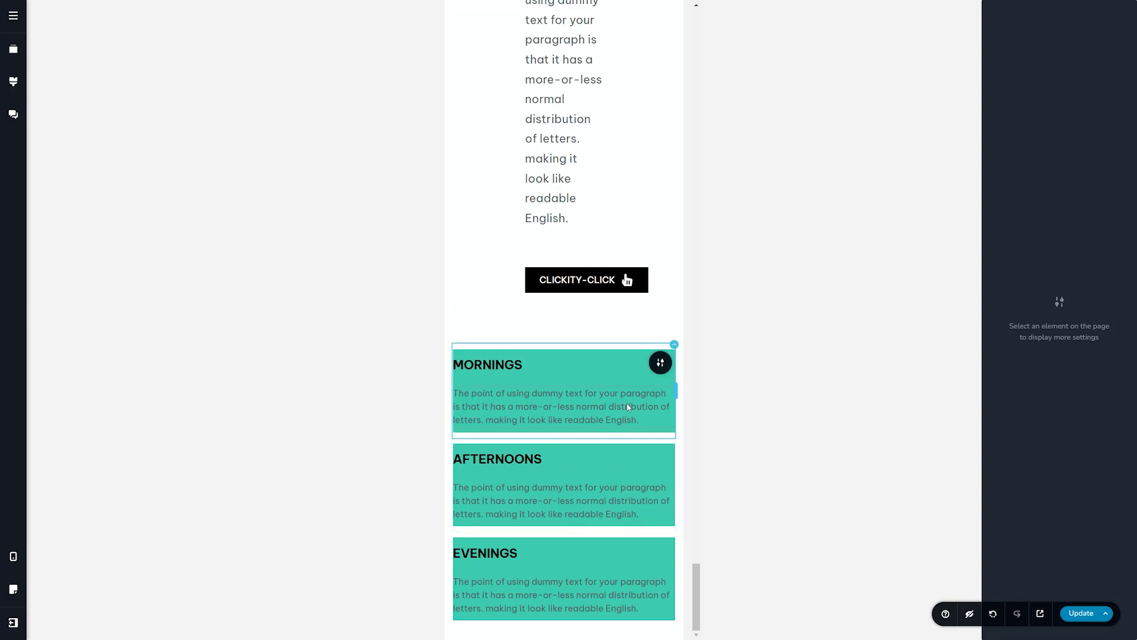
Give the mobile Mornings column uniform 25 px padding on all sides
{"action": "left_click", "coordinate": [673, 344]}
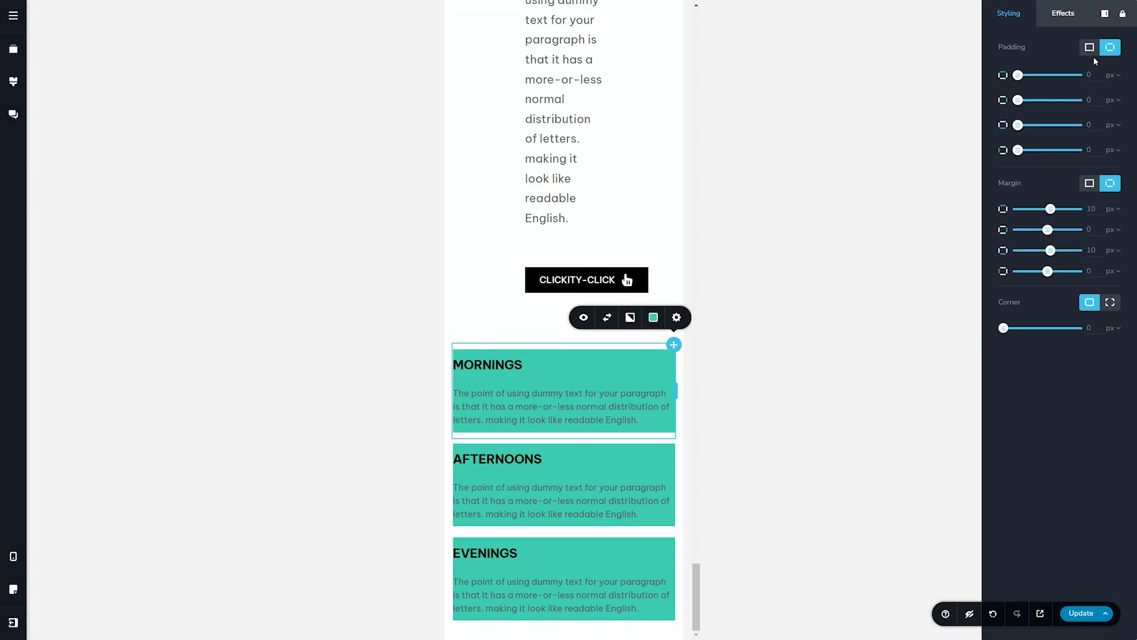
{"action": "left_click", "coordinate": [1089, 46]}
{"action": "double_click", "coordinate": [1088, 75]}
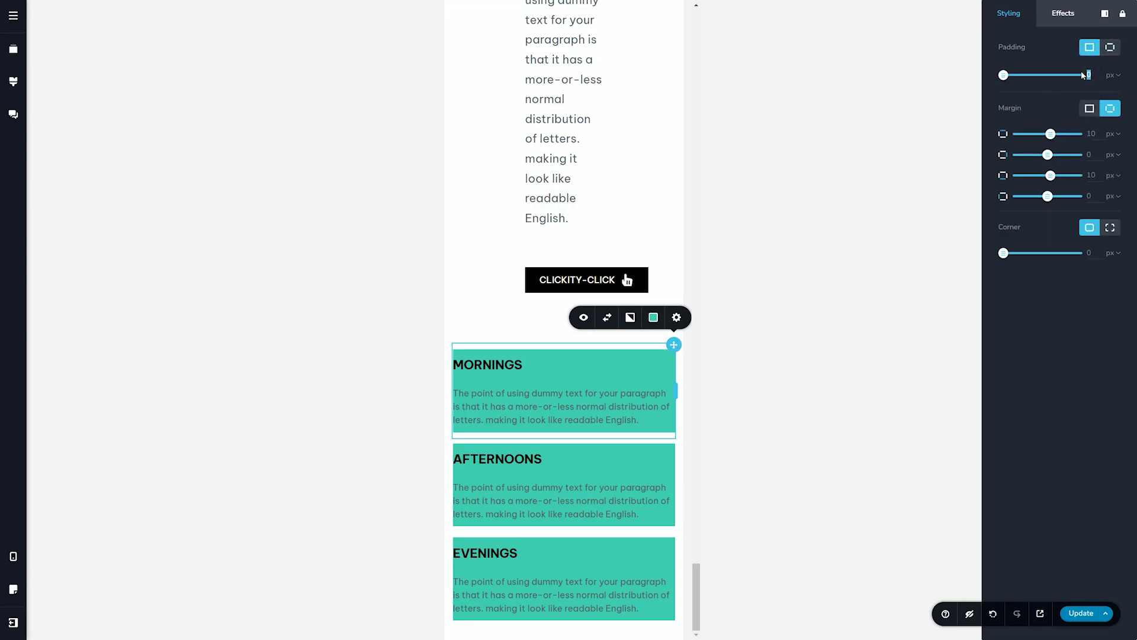
{"action": "type", "text": "25"}
{"action": "key", "text": "Return"}
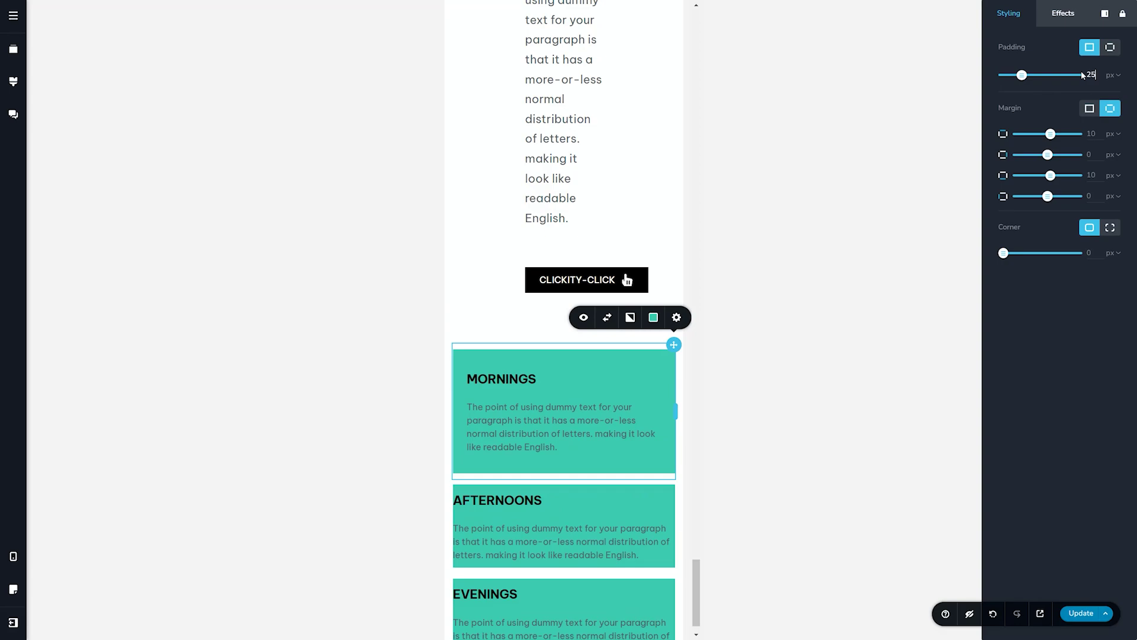
{"action": "scroll", "coordinate": [607, 388], "scroll_direction": "down", "scroll_amount": 1}
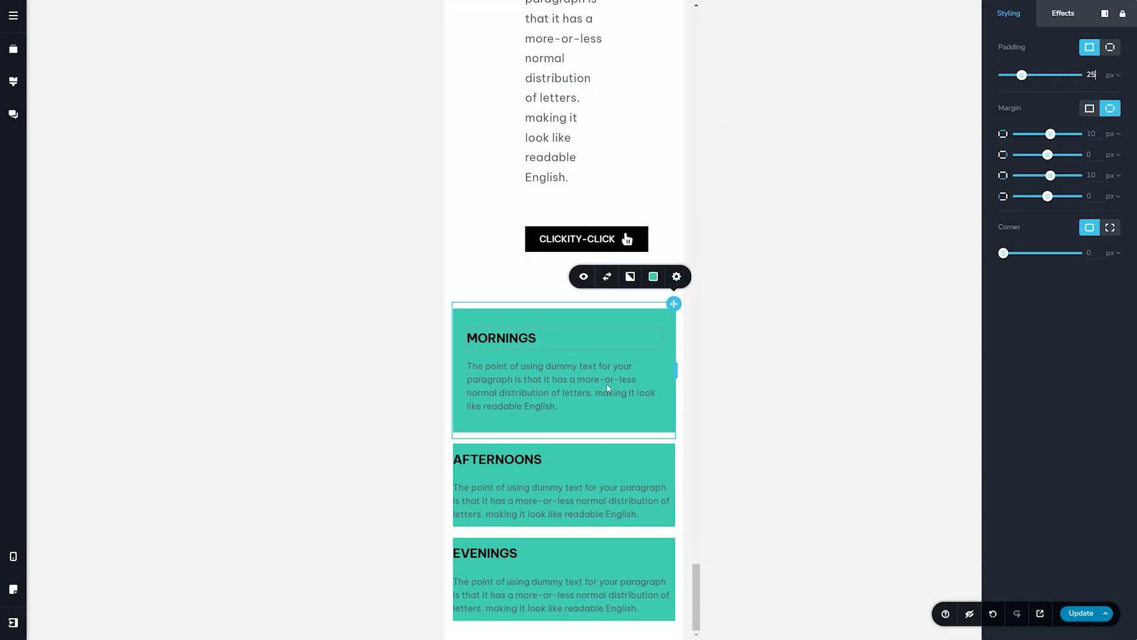
Copy the Mornings column's mobile styles and paste them onto Afternoons and Evenings
{"action": "right_click", "coordinate": [673, 304]}
{"action": "left_click", "coordinate": [644, 374]}
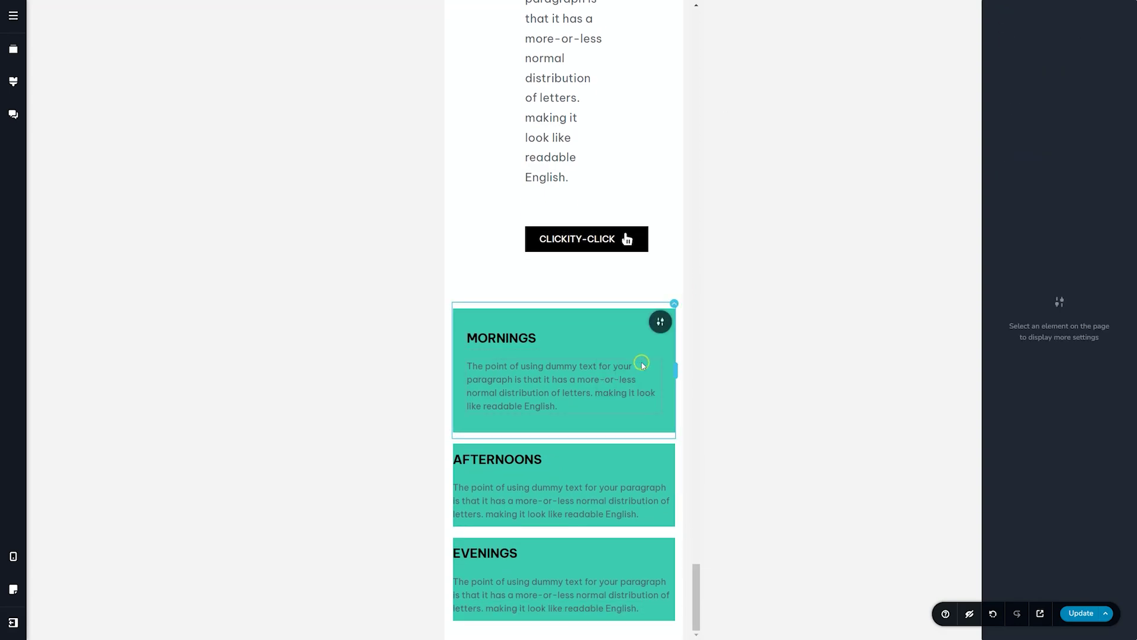
{"action": "right_click", "coordinate": [672, 443]}
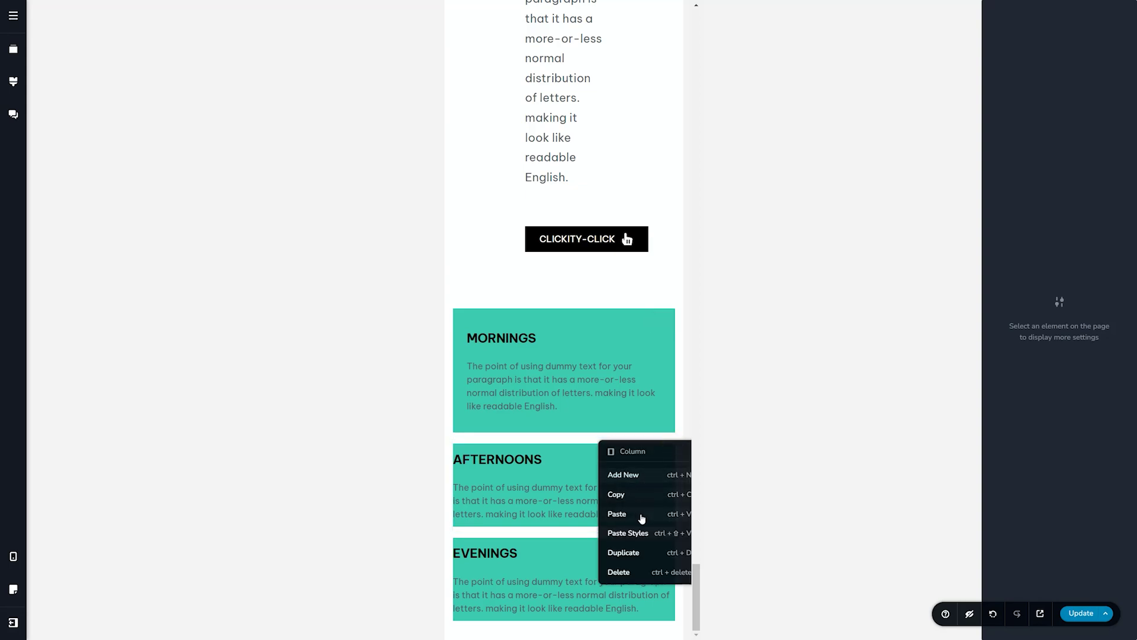
{"action": "left_click", "coordinate": [640, 534]}
{"action": "scroll", "coordinate": [640, 535], "scroll_direction": "down", "scroll_amount": 1}
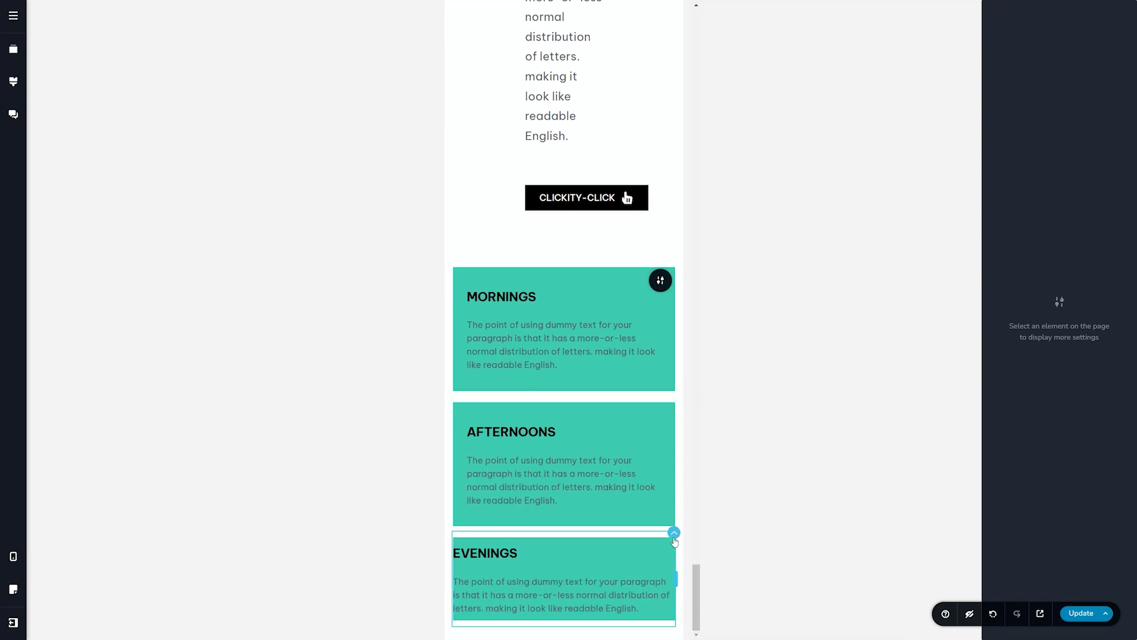
{"action": "right_click", "coordinate": [674, 532]}
{"action": "left_click", "coordinate": [640, 588]}
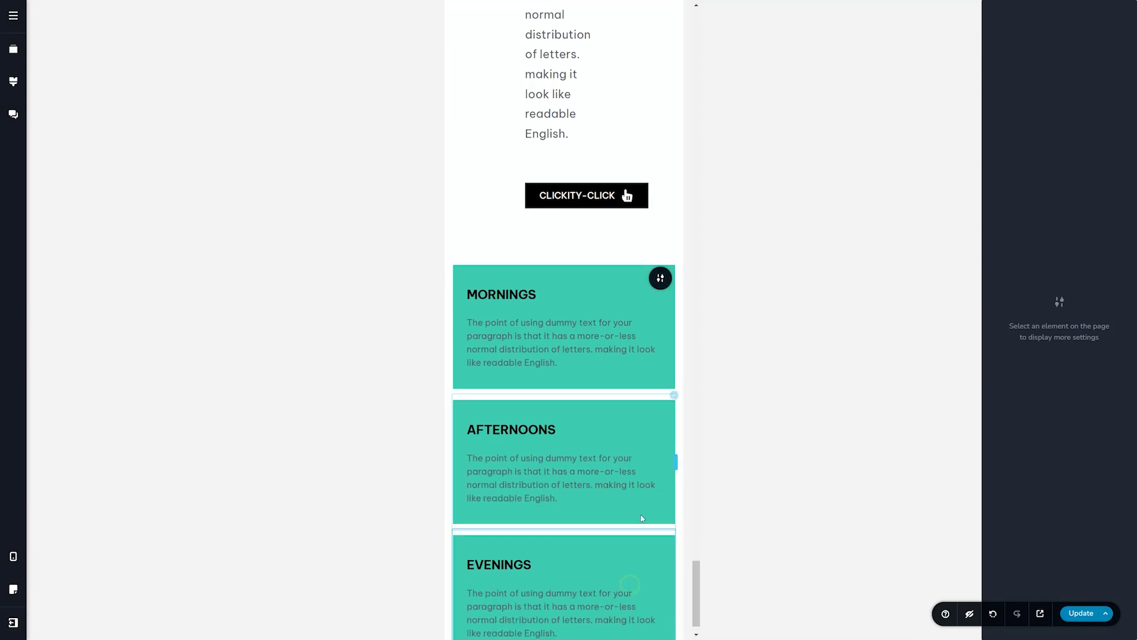
{"action": "scroll", "coordinate": [641, 518], "scroll_direction": "down", "scroll_amount": 2}
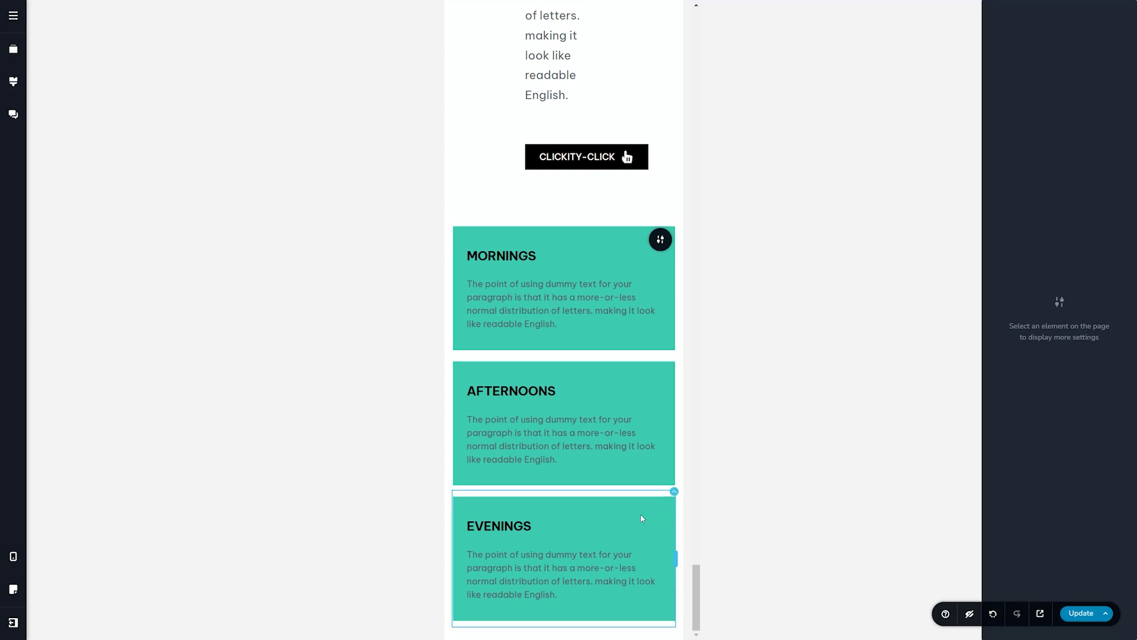
{"action": "left_click", "coordinate": [13, 557]}
Switch back to the desktop layout and scroll down to Add A New Block
{"action": "left_click", "coordinate": [69, 528]}
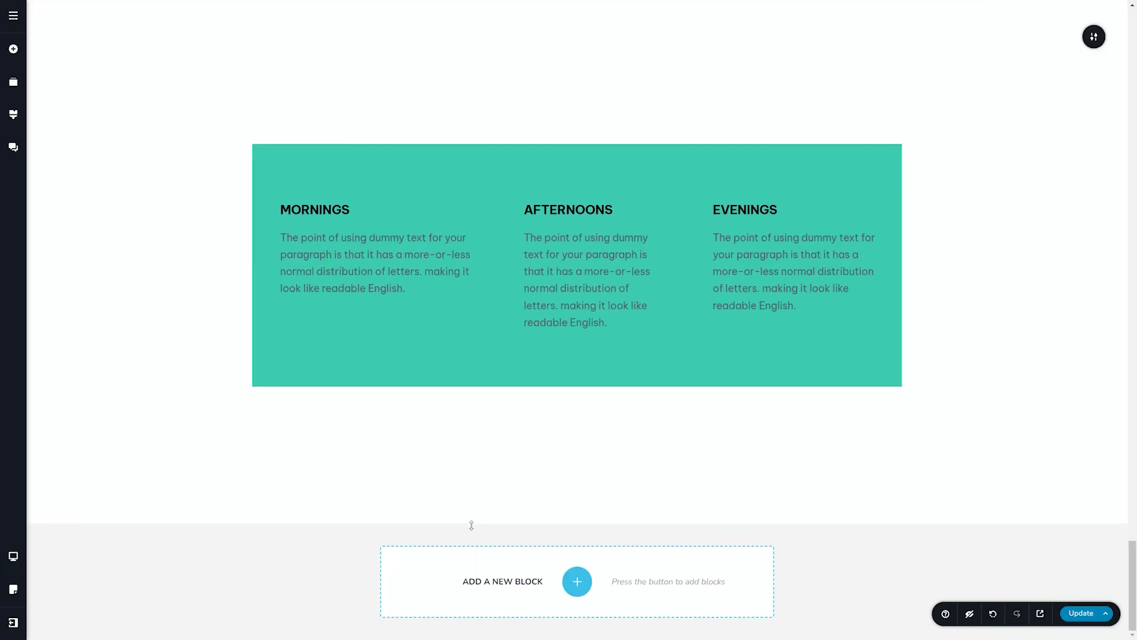
{"action": "scroll", "coordinate": [499, 525], "scroll_direction": "down", "scroll_amount": 3}
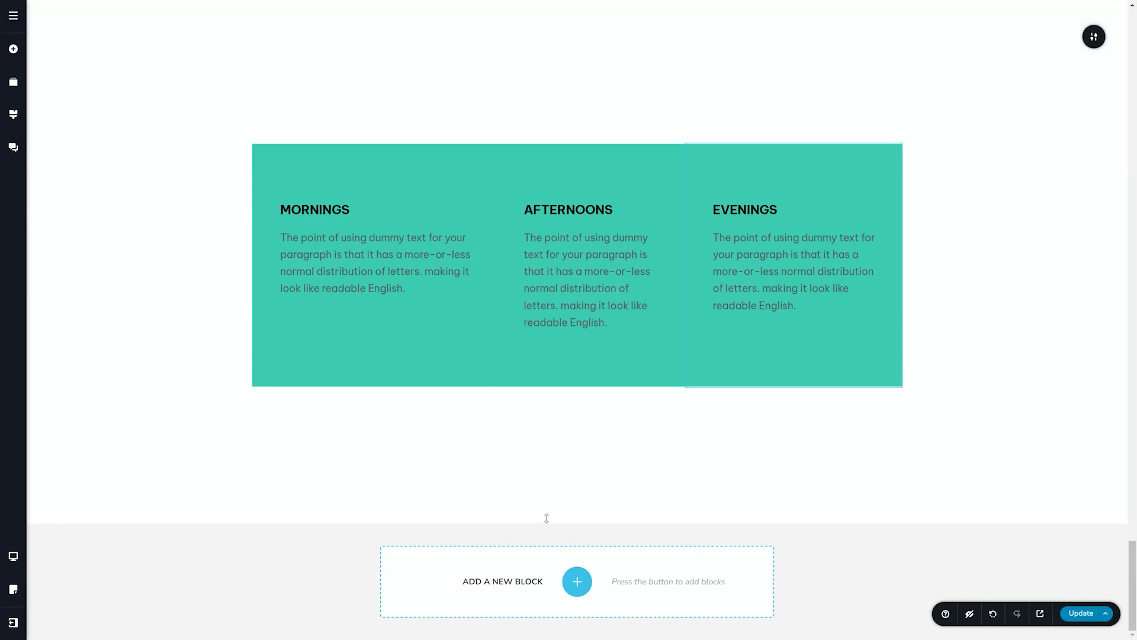
Create a new custom block and place a two-column row into it
{"action": "left_click", "coordinate": [578, 581]}
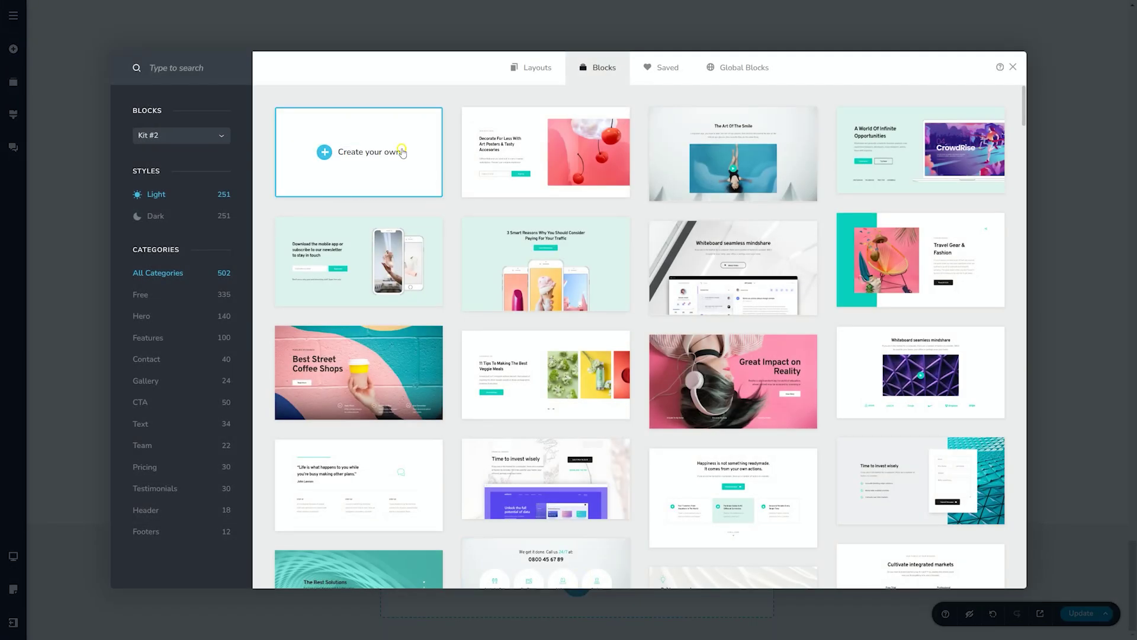
{"action": "left_click", "coordinate": [410, 156]}
{"action": "left_click", "coordinate": [578, 441]}
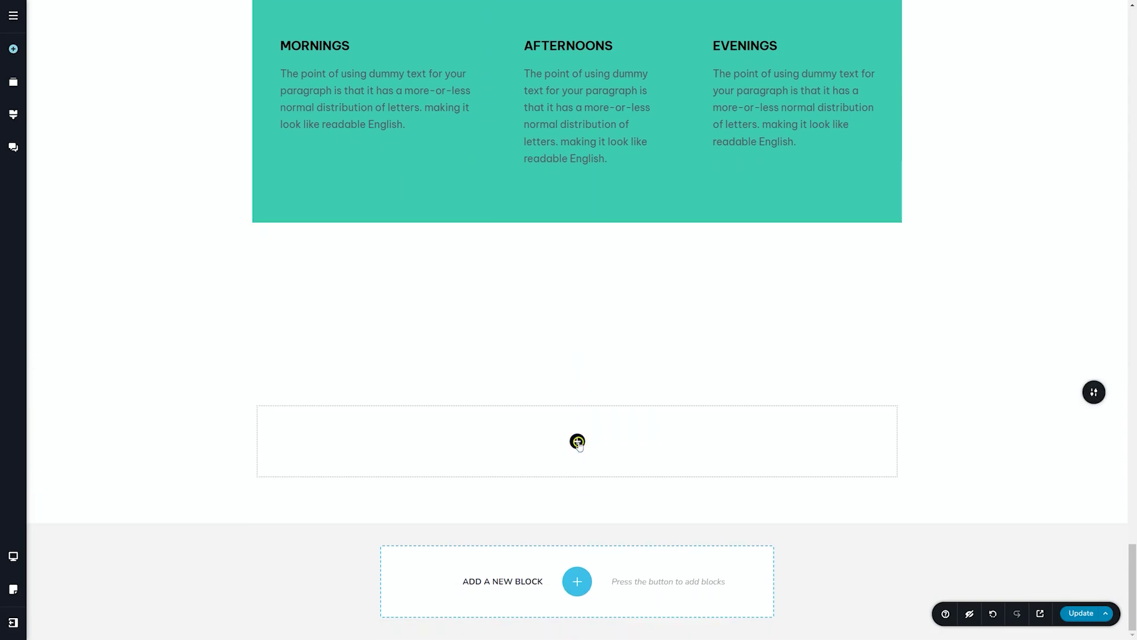
{"action": "left_click_drag", "start_coordinate": [93, 107], "coordinate": [575, 440]}
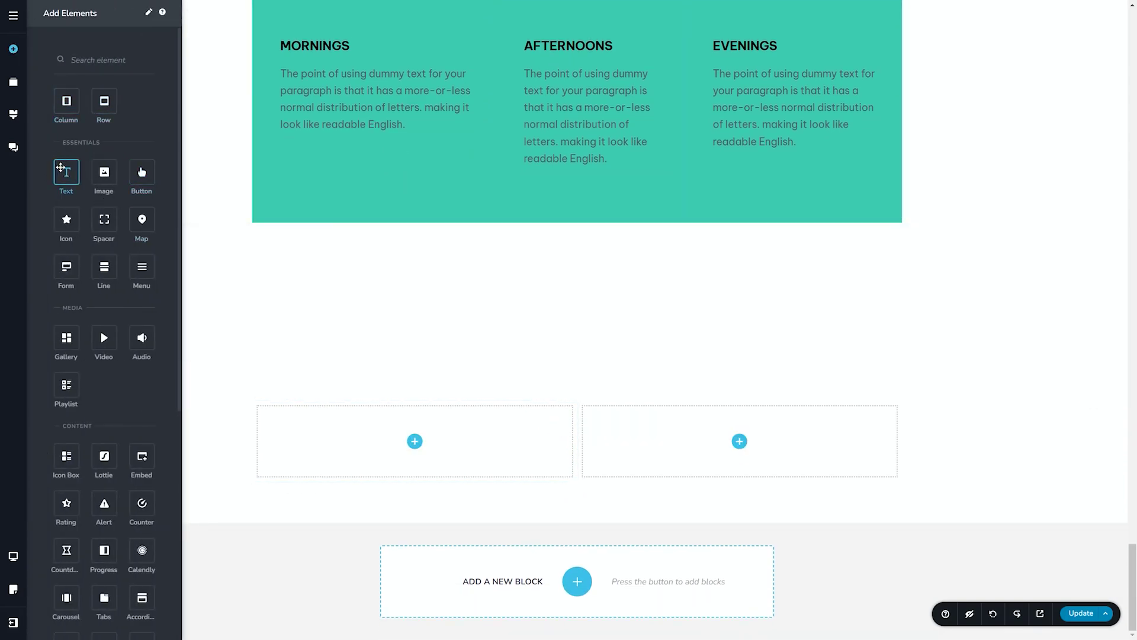
Add a text element, an image and a button to the left column
{"action": "left_click_drag", "start_coordinate": [62, 169], "coordinate": [412, 447]}
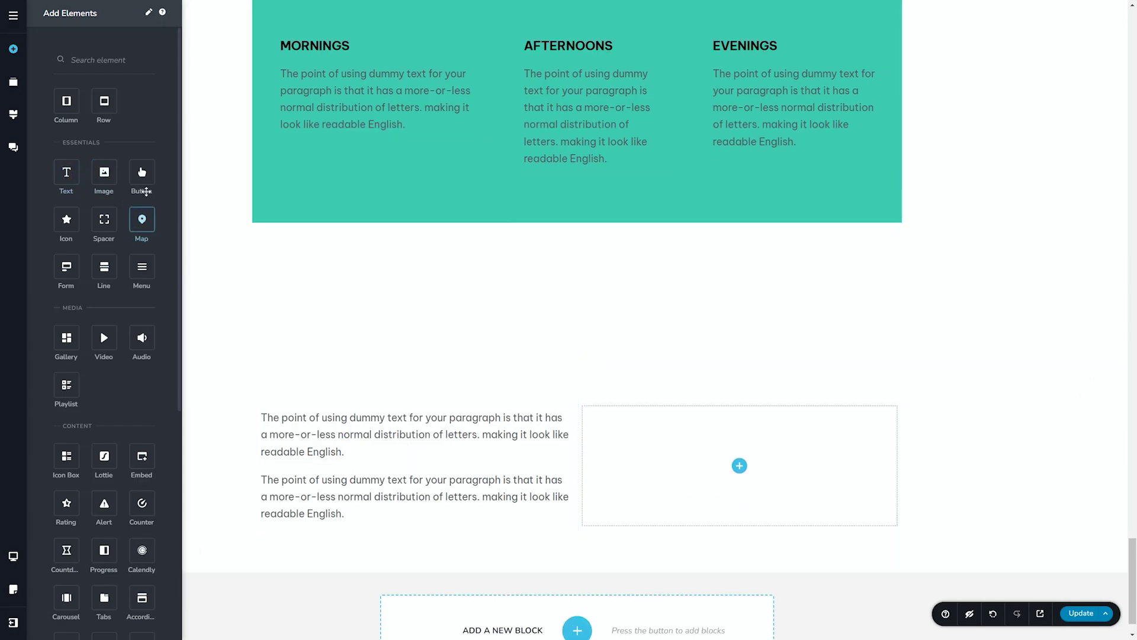
{"action": "left_click_drag", "start_coordinate": [103, 172], "coordinate": [300, 521]}
{"action": "scroll", "coordinate": [415, 414], "scroll_direction": "down", "scroll_amount": 5}
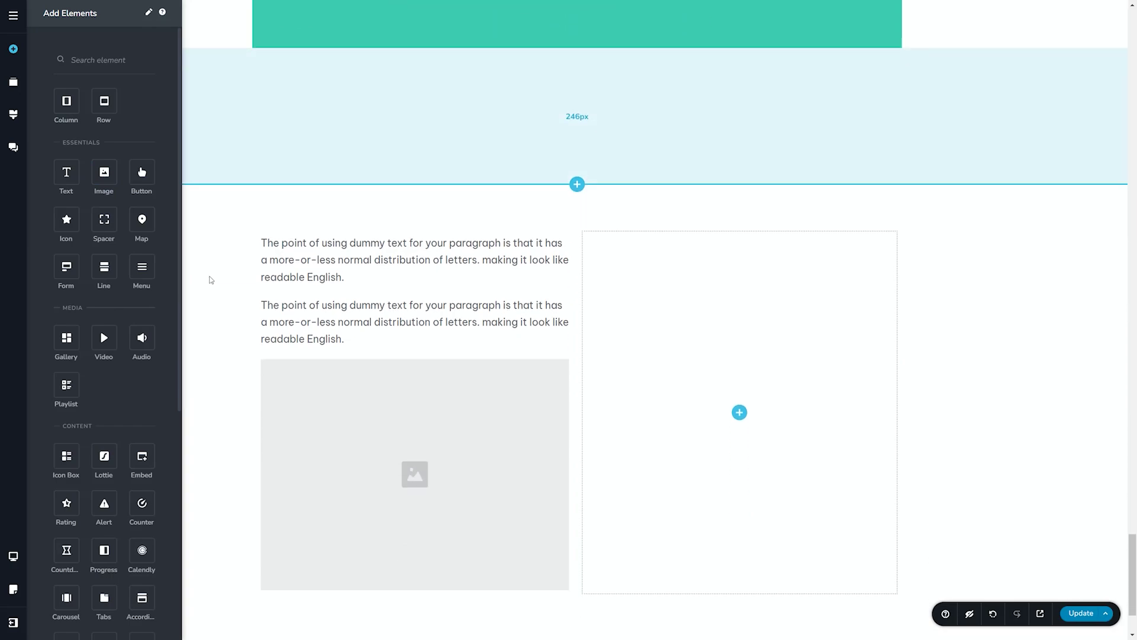
{"action": "left_click_drag", "start_coordinate": [130, 163], "coordinate": [320, 456]}
Replace the first paragraph with 'Heading One' and upload the kettle photo into the image
{"action": "triple_click", "coordinate": [329, 143]}
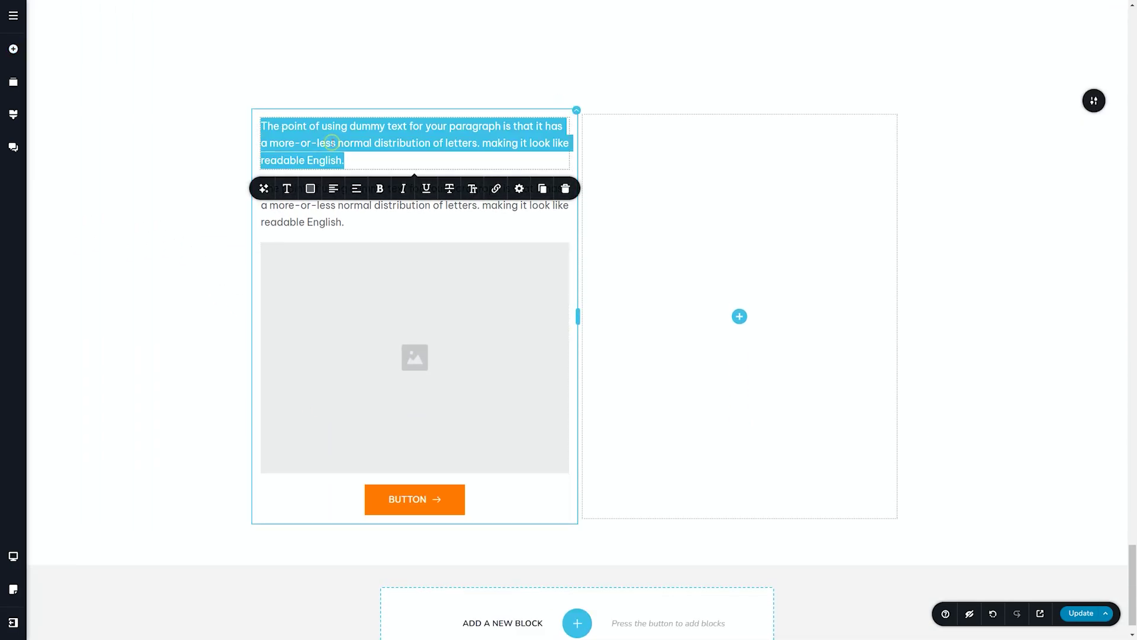
{"action": "type", "text": "Heading One"}
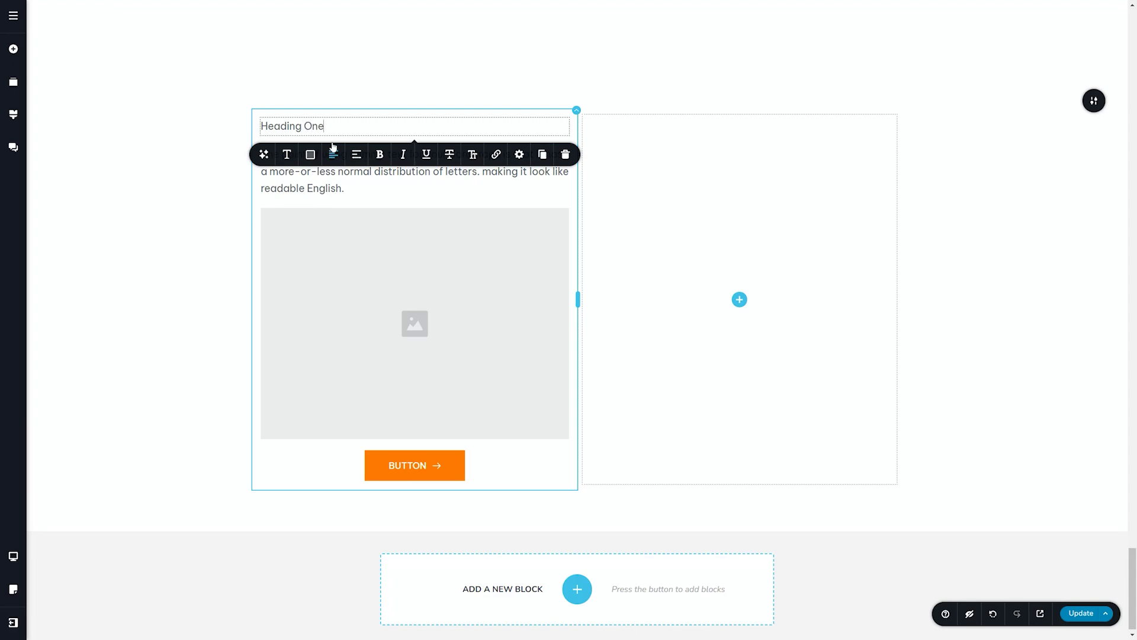
{"action": "left_click", "coordinate": [500, 364]}
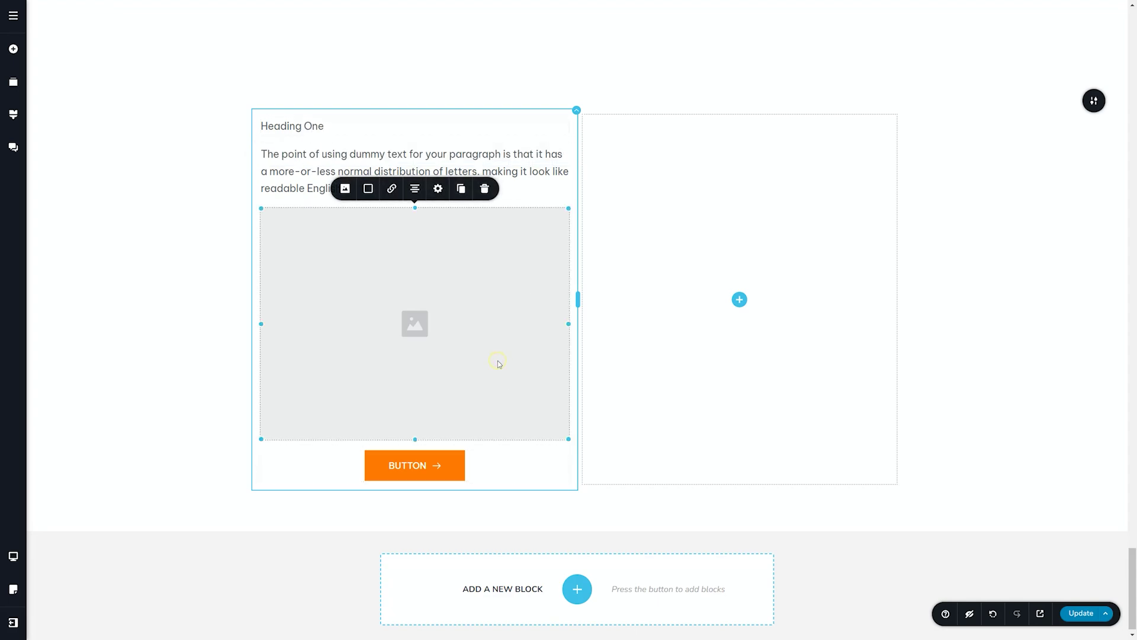
{"action": "left_click", "coordinate": [344, 188]}
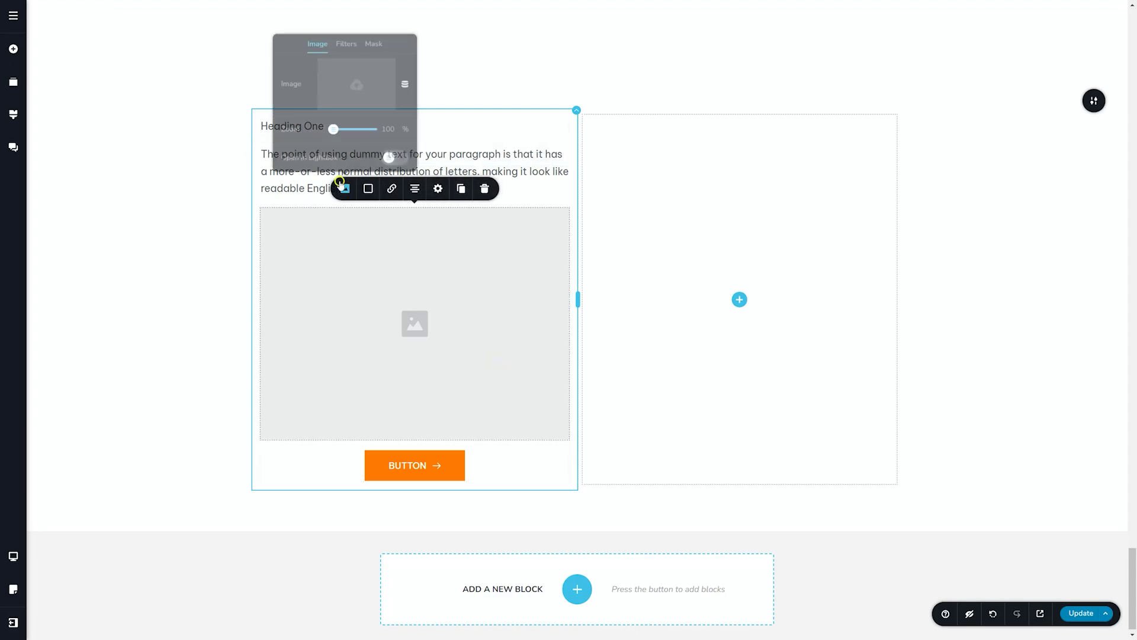
{"action": "left_click", "coordinate": [360, 90]}
{"action": "double_click", "coordinate": [194, 224]}
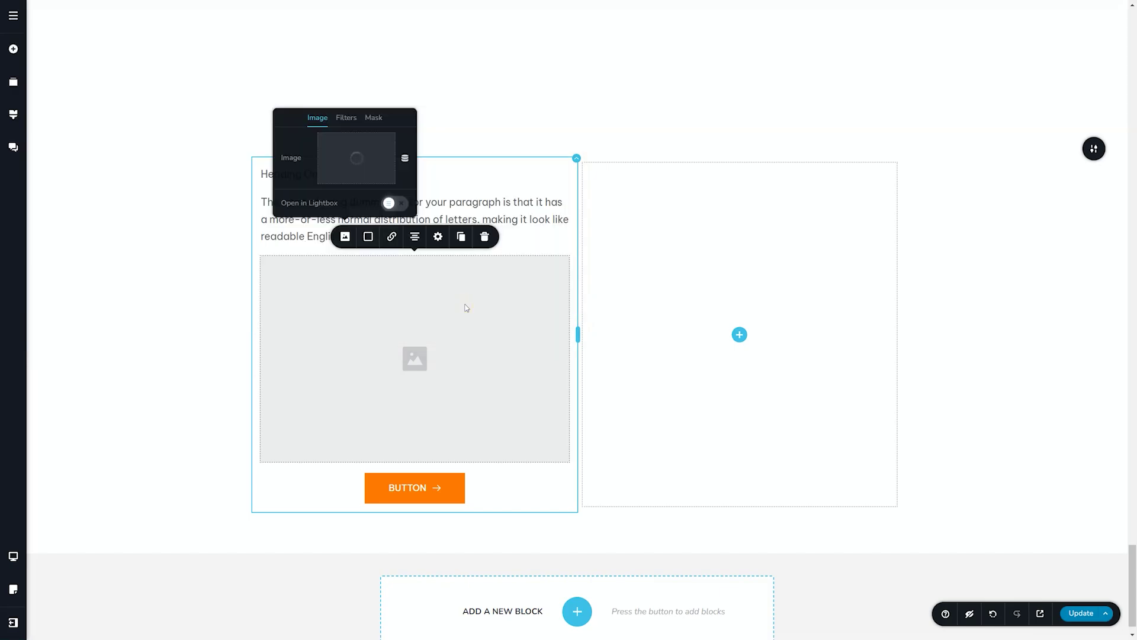
Align the orange button to the left and deselect it
{"action": "left_click", "coordinate": [418, 487]}
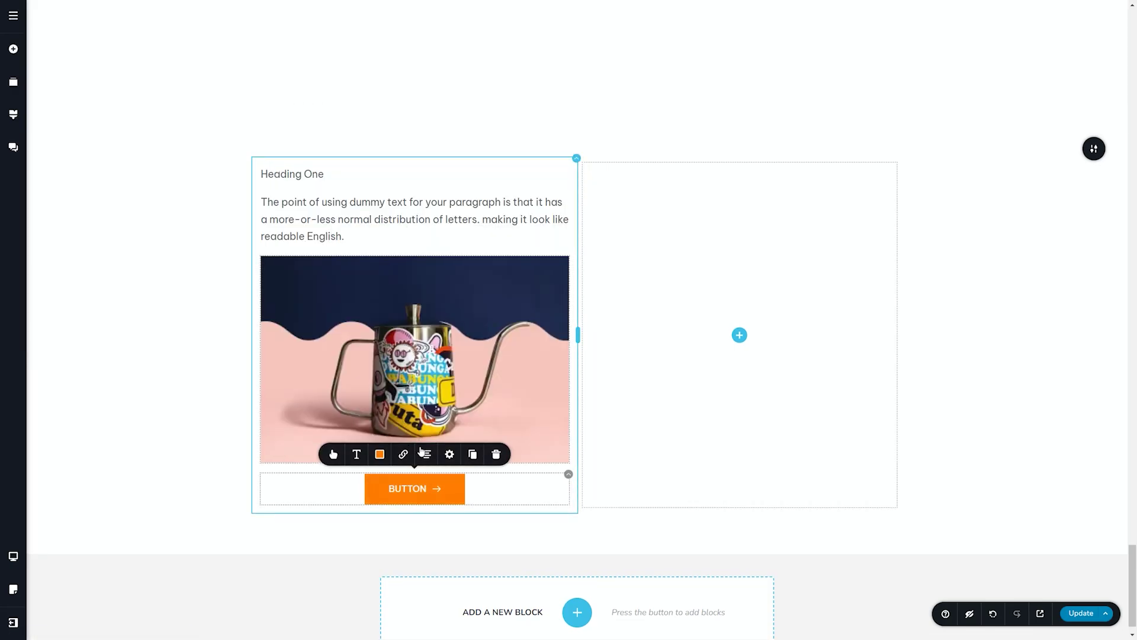
{"action": "left_click", "coordinate": [427, 455]}
{"action": "left_click", "coordinate": [426, 455]}
{"action": "left_click", "coordinate": [146, 454]}
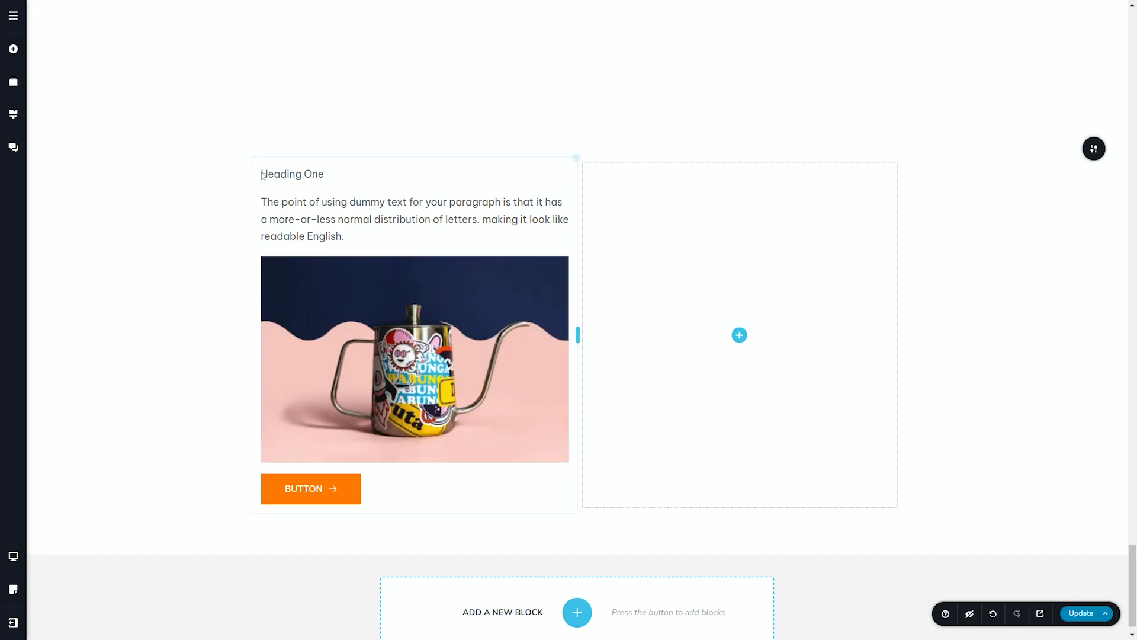
{"action": "left_click", "coordinate": [576, 158]}
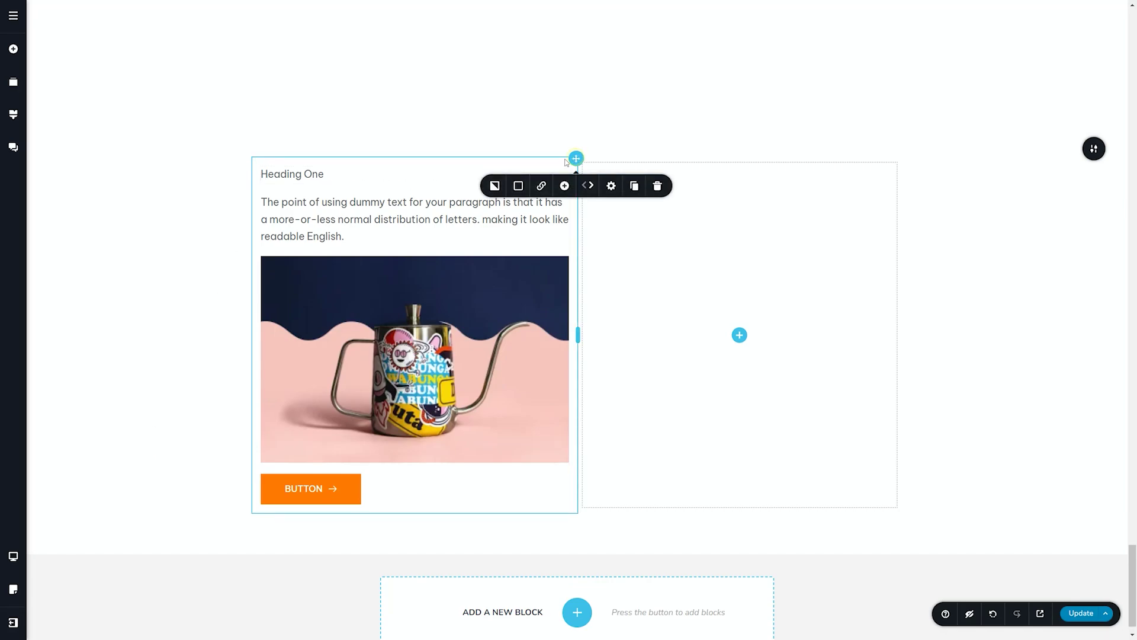
{"action": "left_click", "coordinate": [610, 185]}
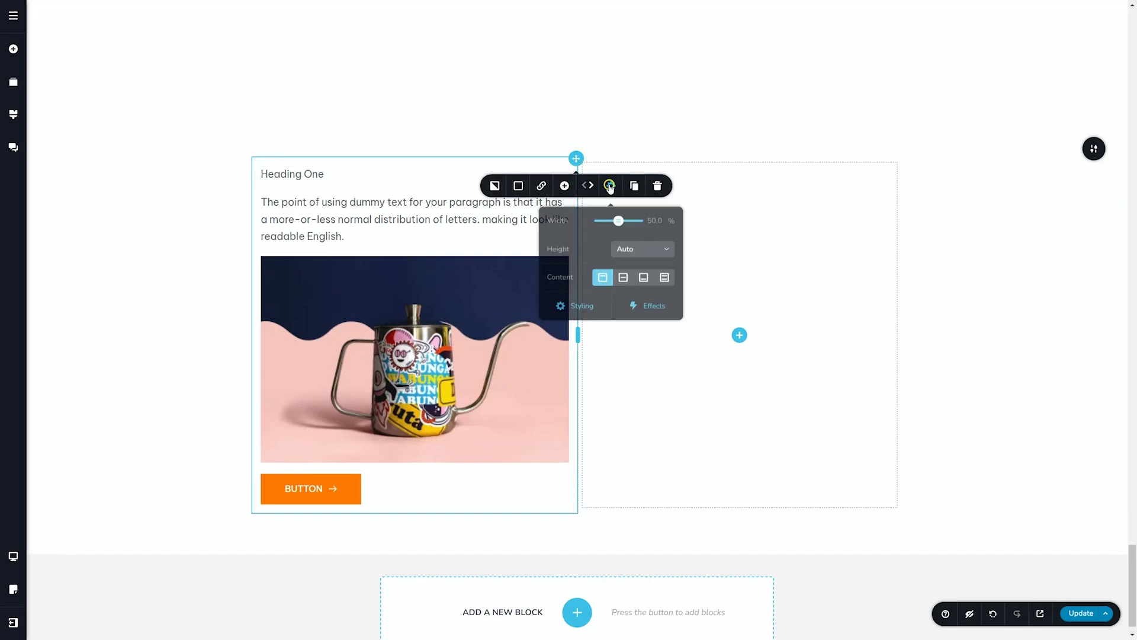
{"action": "left_click", "coordinate": [577, 309]}
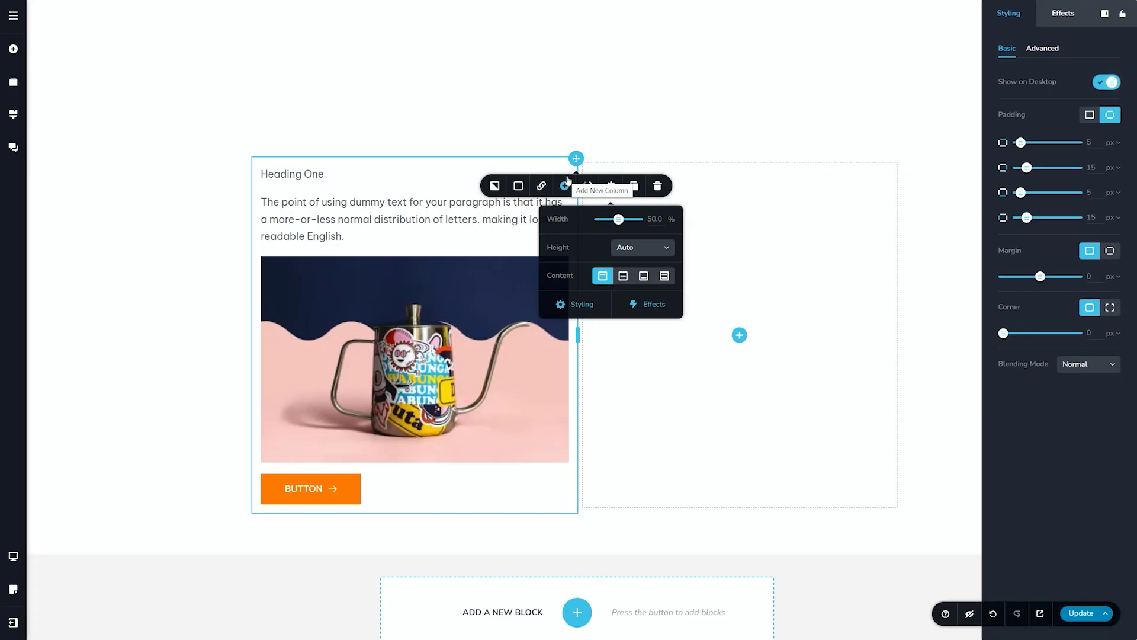
{"action": "left_click", "coordinate": [481, 175]}
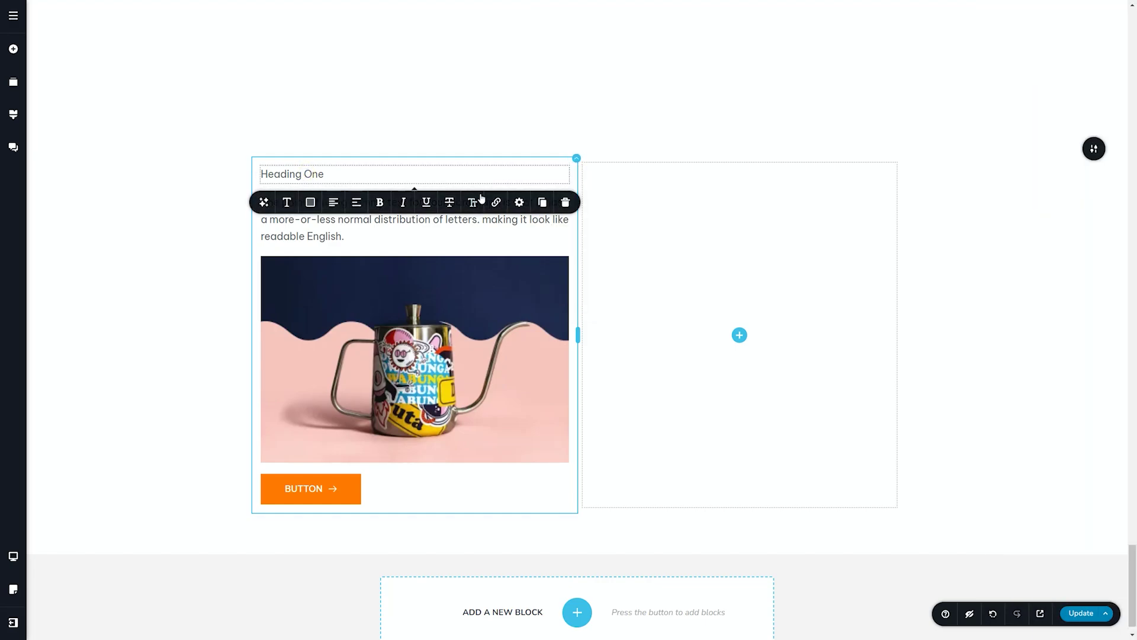
{"action": "left_click", "coordinate": [518, 202]}
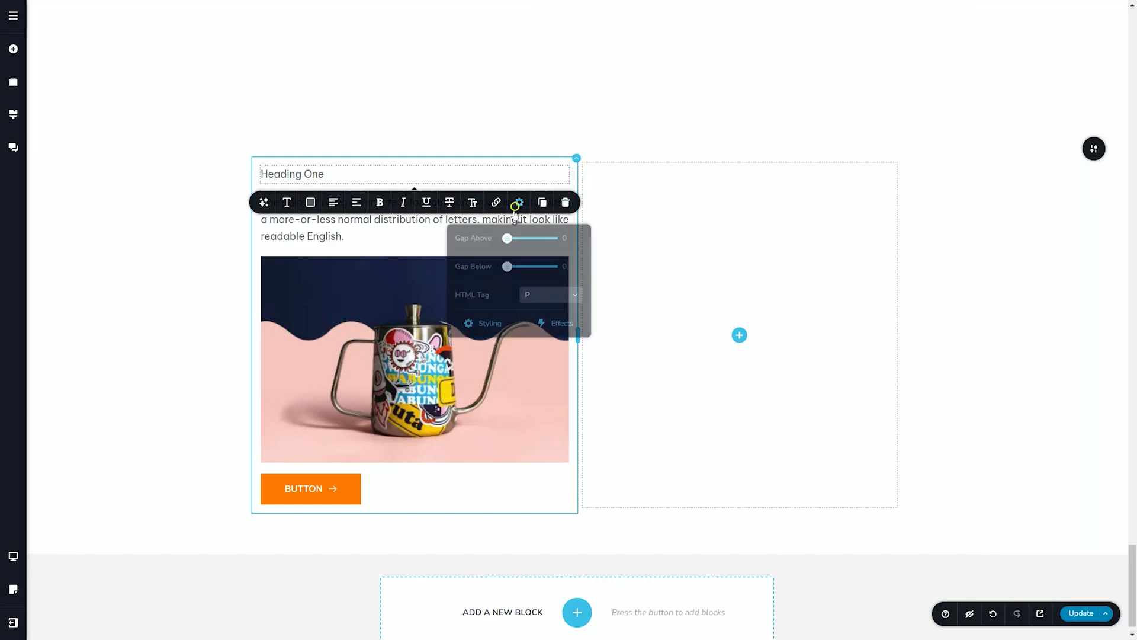
{"action": "left_click", "coordinate": [490, 319]}
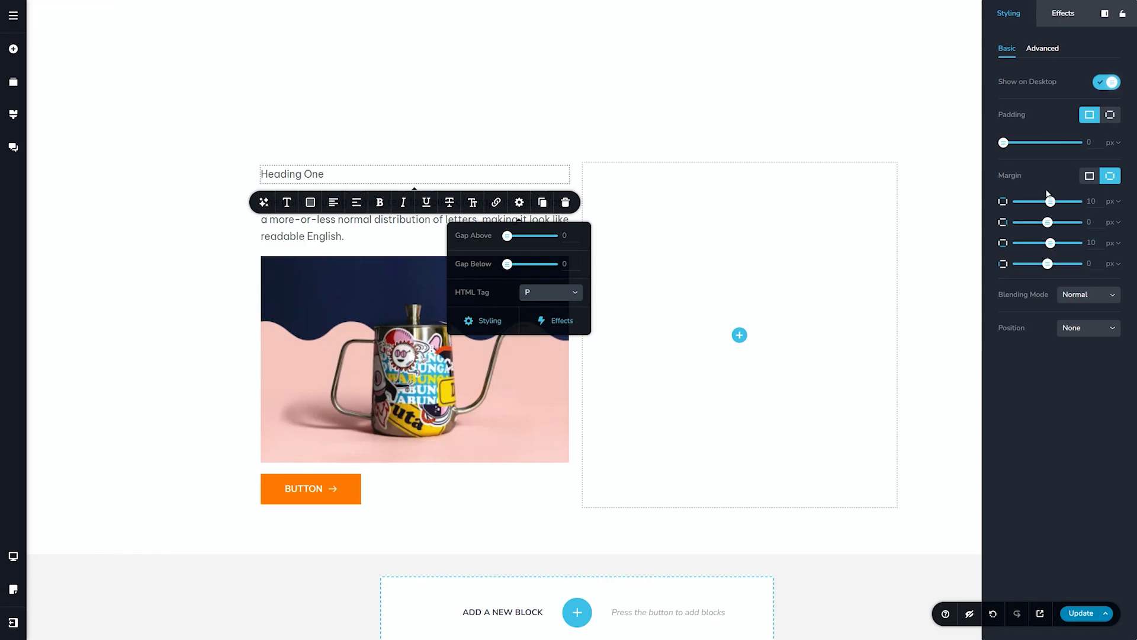
{"action": "left_click", "coordinate": [397, 341]}
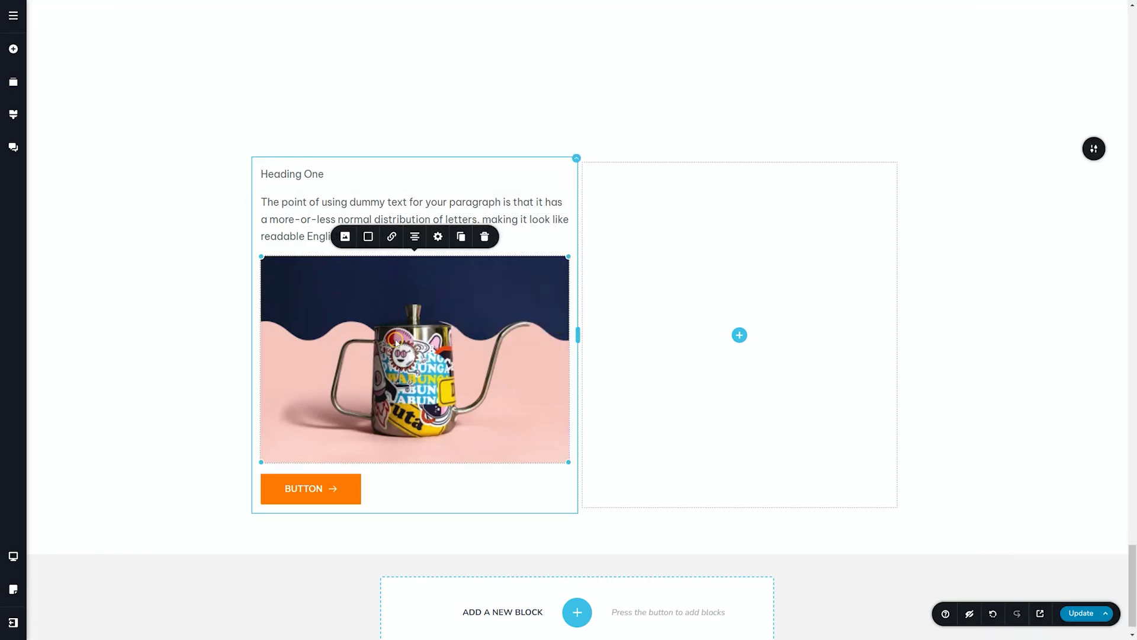
{"action": "left_click", "coordinate": [439, 238]}
{"action": "left_click", "coordinate": [405, 203]}
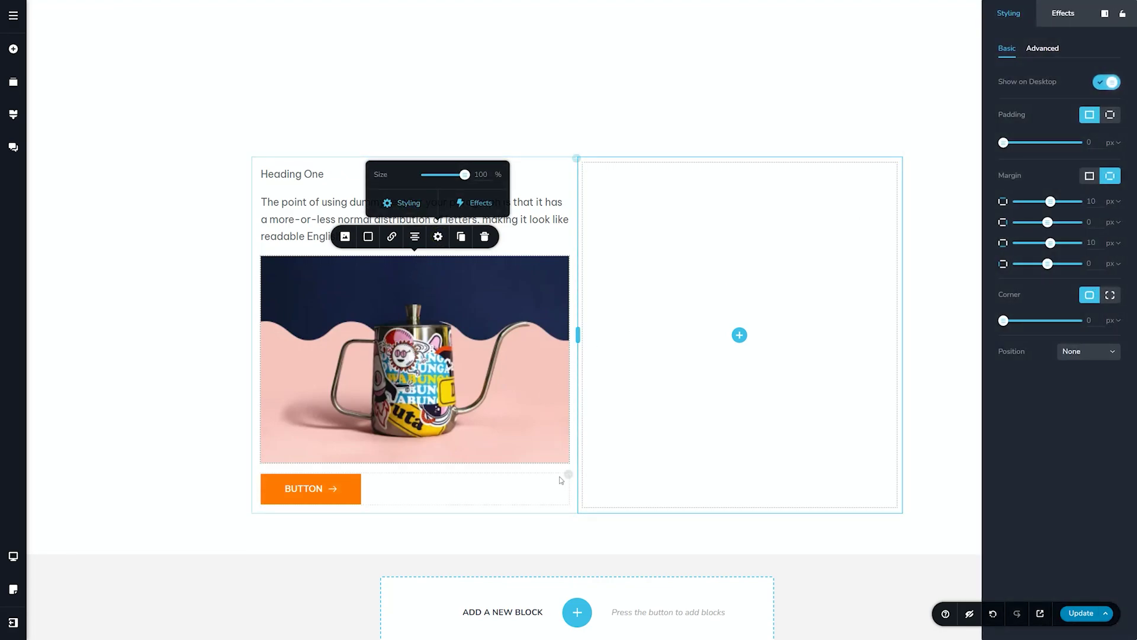
{"action": "left_click", "coordinate": [174, 230]}
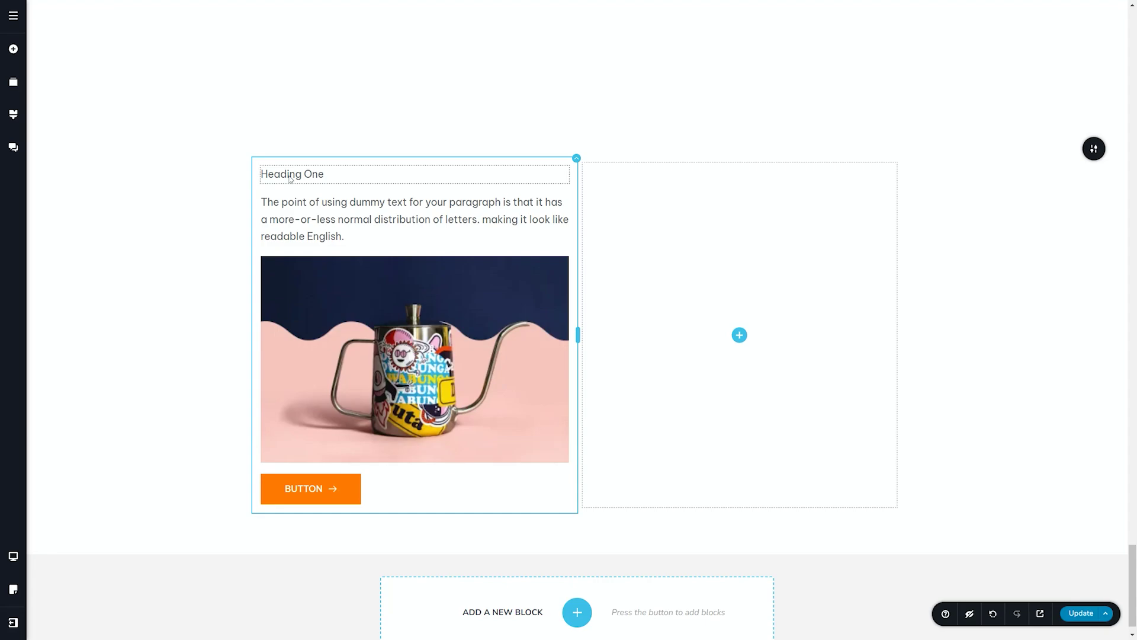
Drag the left column to about 68% of the row and switch its right padding unit to %
{"action": "left_click_drag", "start_coordinate": [578, 336], "coordinate": [701, 342]}
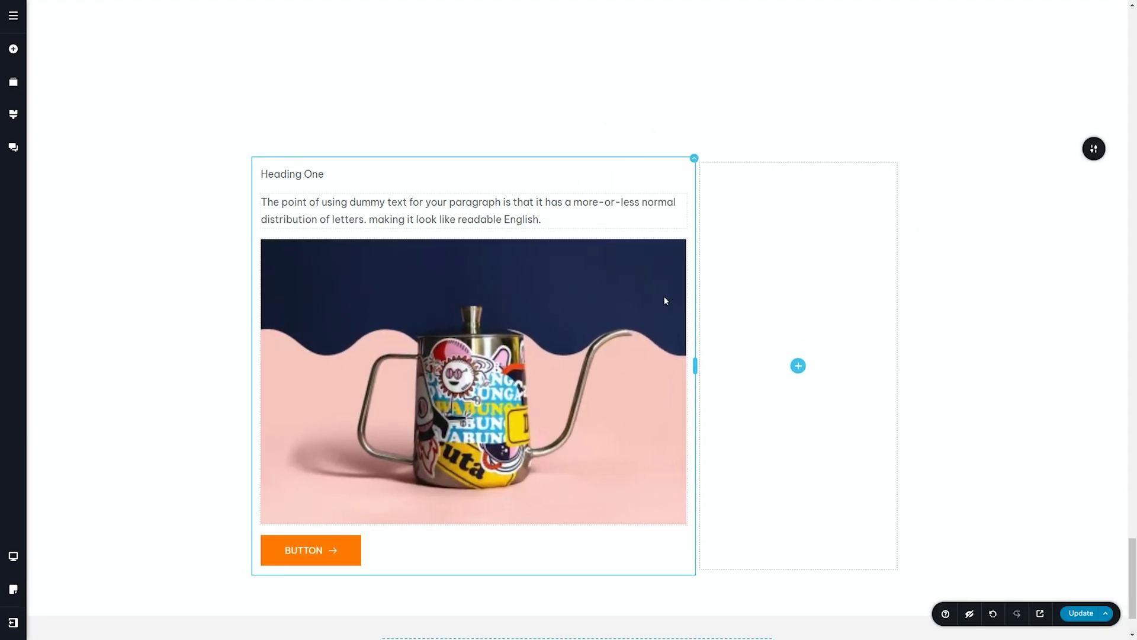
{"action": "left_click", "coordinate": [693, 158]}
{"action": "left_click", "coordinate": [726, 187]}
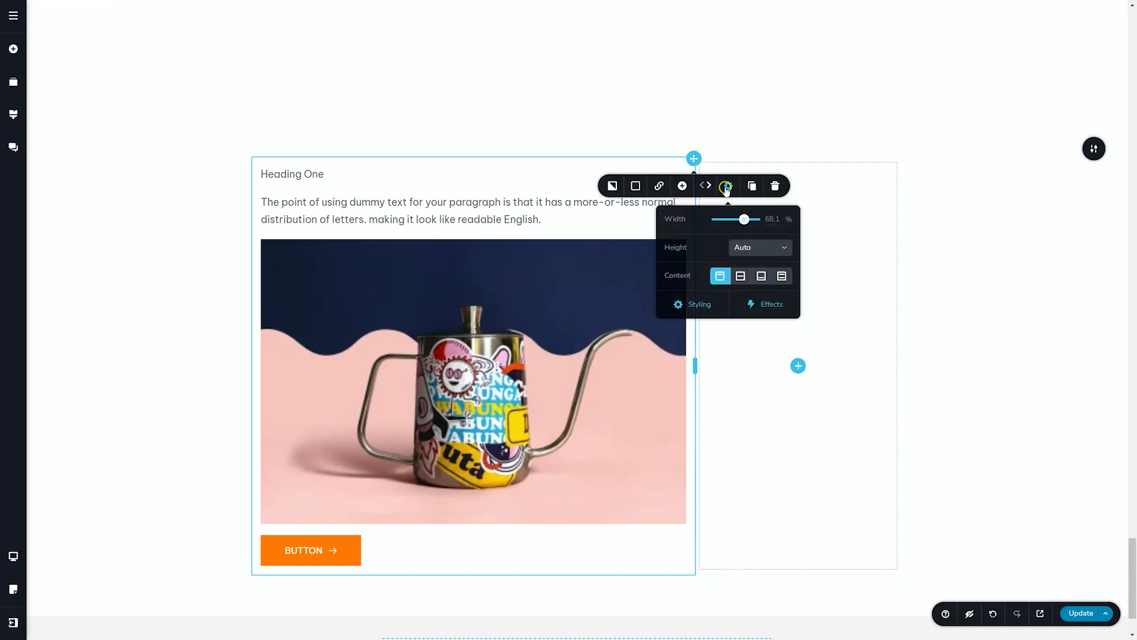
{"action": "left_click", "coordinate": [696, 304]}
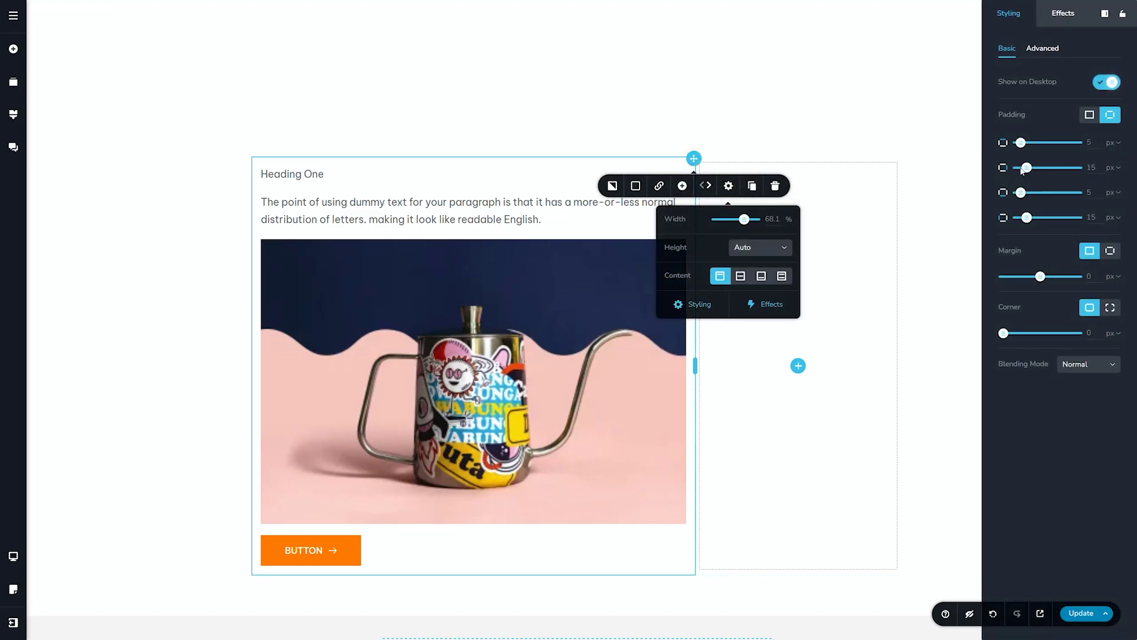
{"action": "left_click", "coordinate": [1111, 168]}
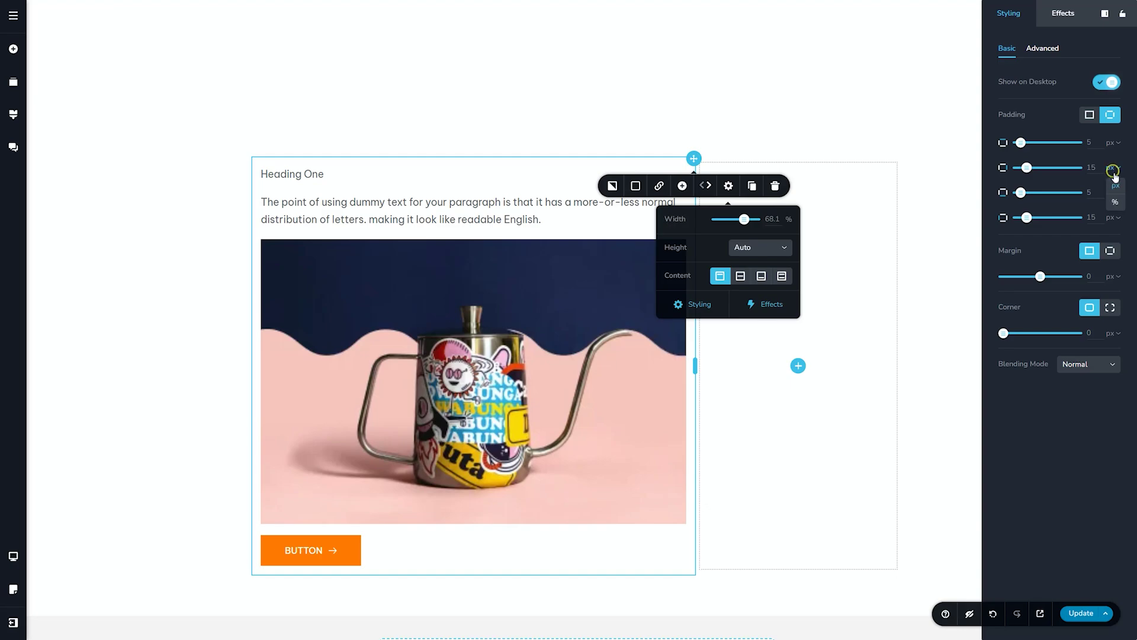
{"action": "left_click", "coordinate": [1117, 205]}
{"action": "left_click", "coordinate": [94, 305]}
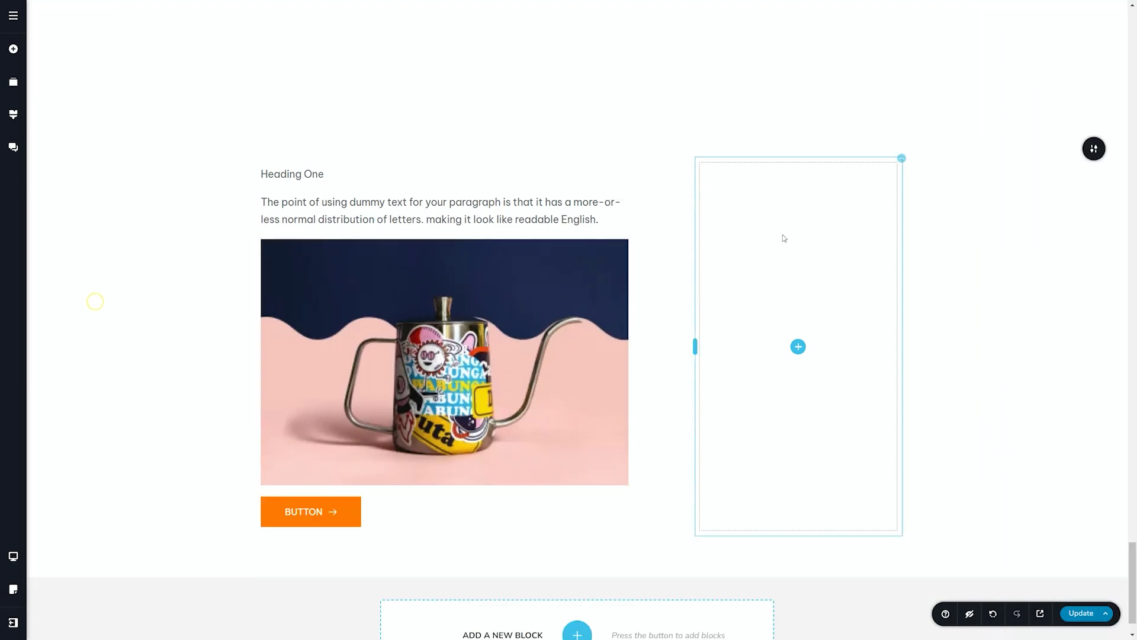